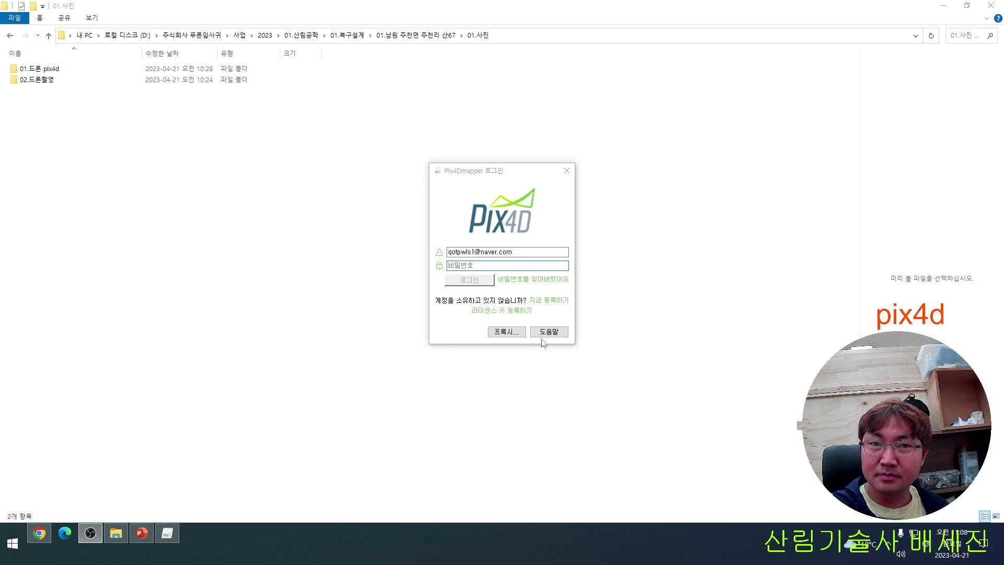
Sign in to Pix4Dmapper by entering the account password, and minimise the file window behind the login dialog.
{"action": "left_click", "coordinate": [519, 264]}
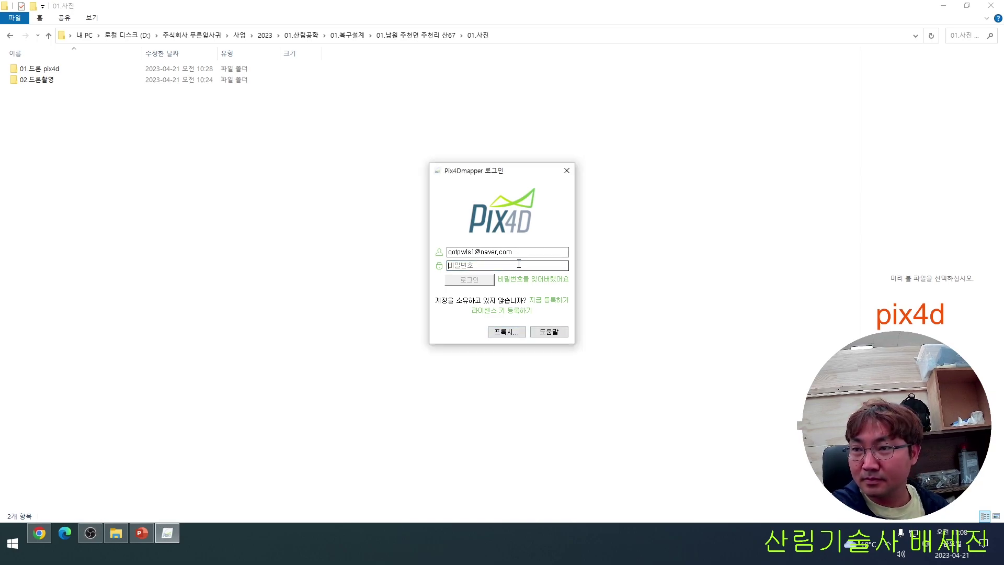
{"action": "type", "text": "********"}
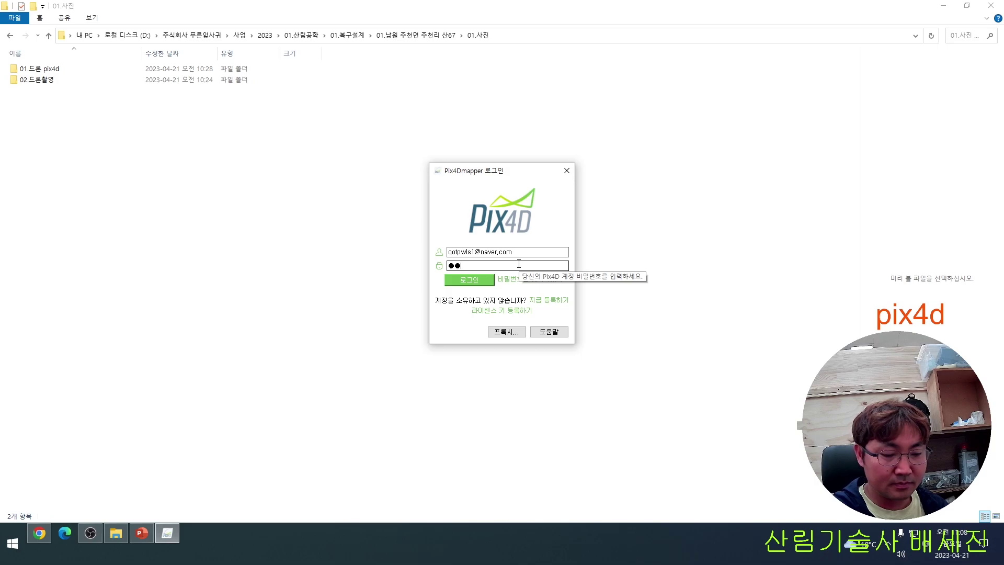
{"action": "type", "text": "**"}
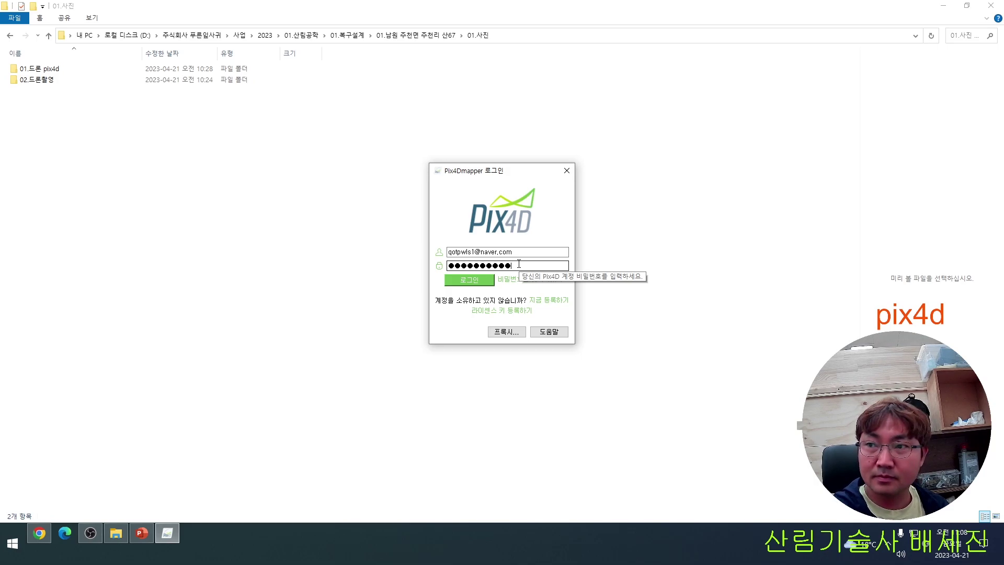
{"action": "type", "text": "*"}
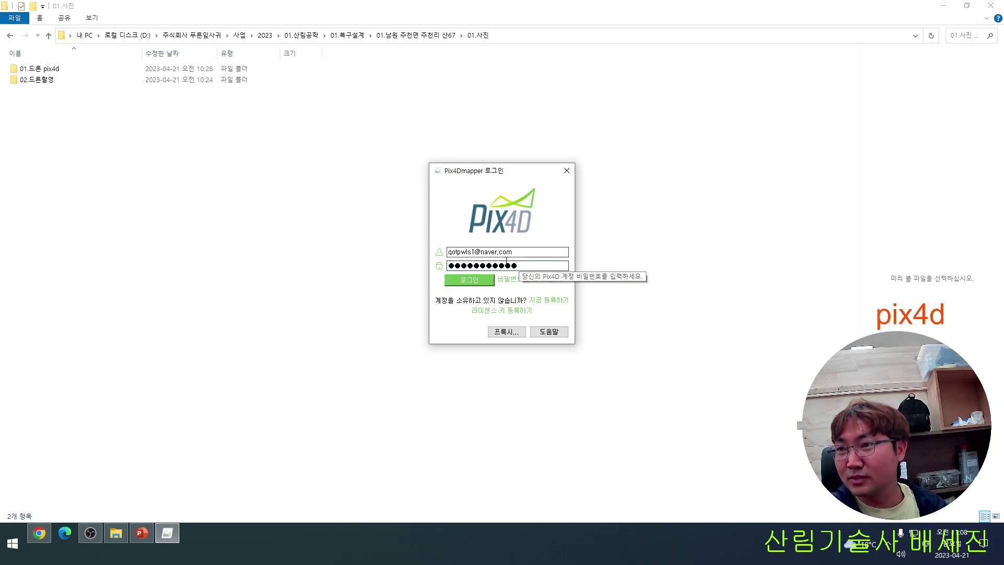
{"action": "left_click", "coordinate": [483, 281]}
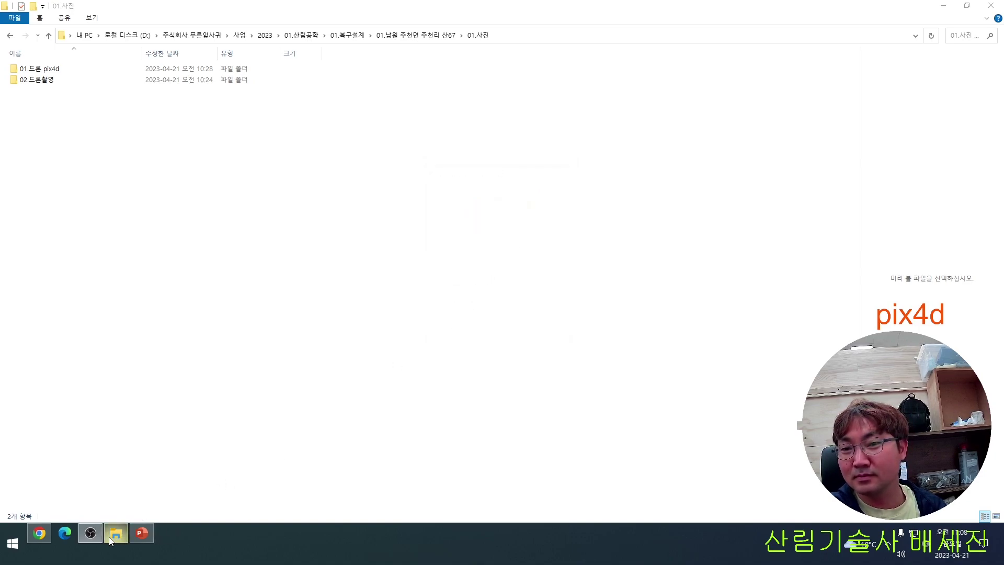
{"action": "left_click", "coordinate": [944, 6]}
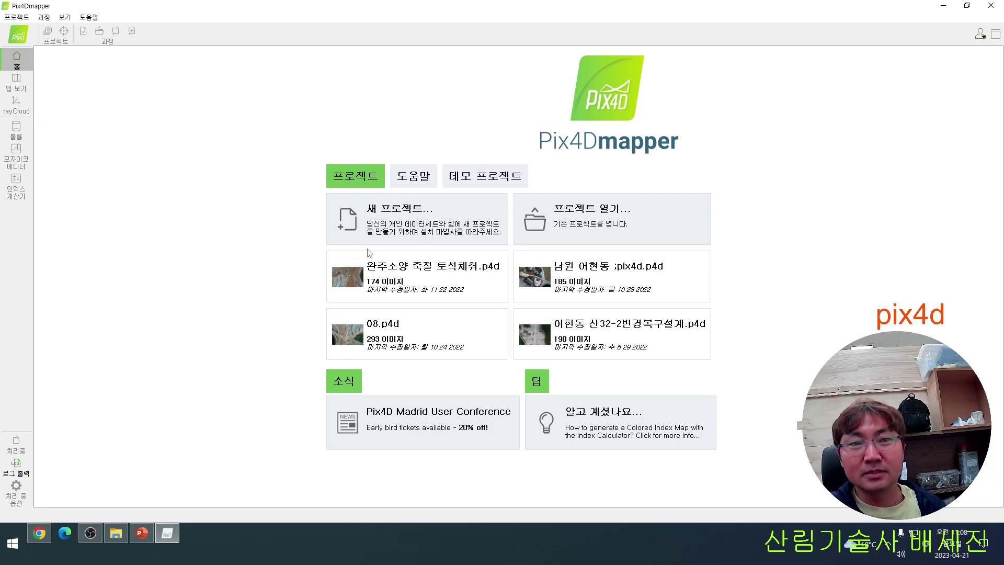
Start a new project named 훼손지 복구설계 and browse for its location to the site's folder under 사업/2023/01.산림공학/01.복구설계 on drive D.
{"action": "left_click", "coordinate": [461, 228]}
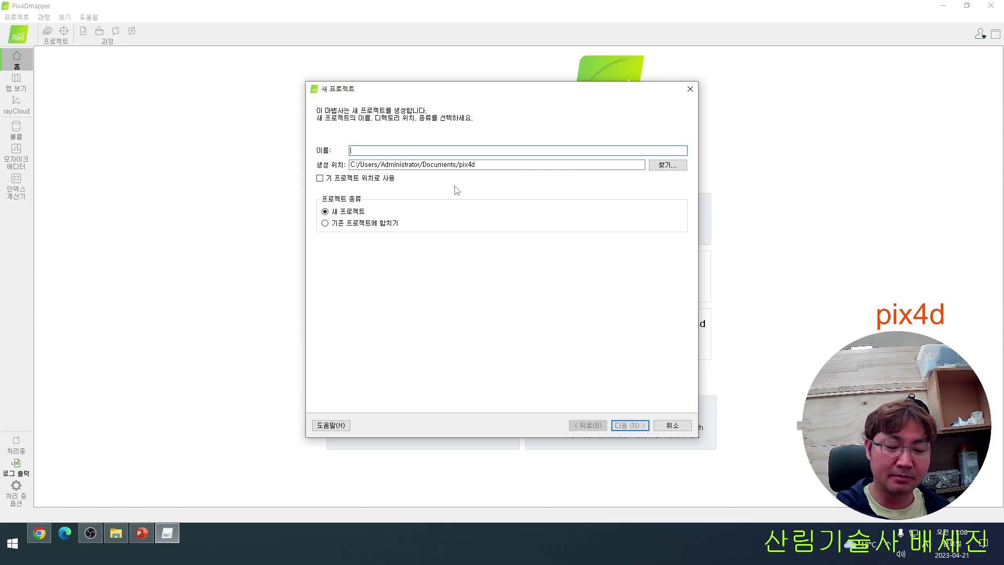
{"action": "type", "text": "훼손지 복구설계"}
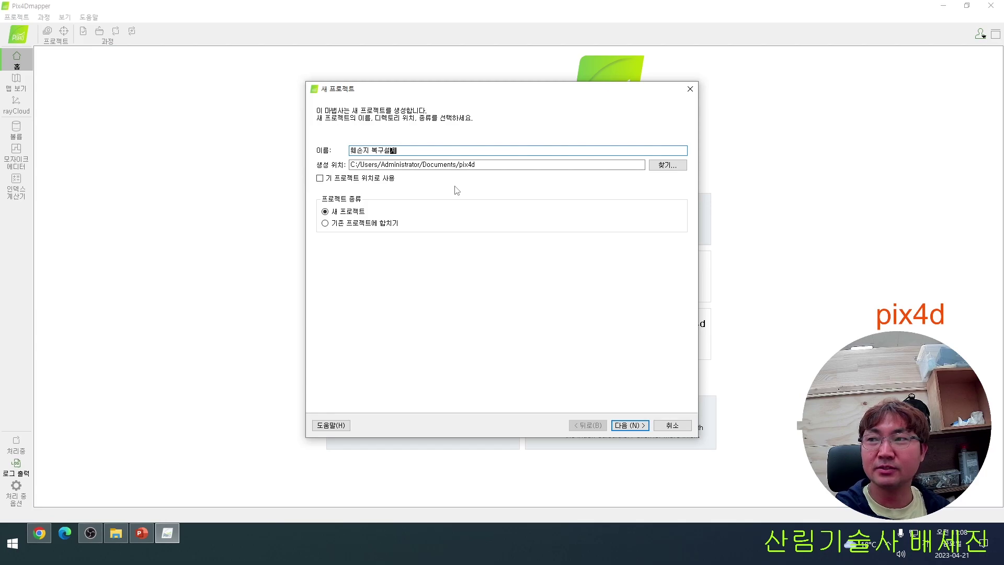
{"action": "left_click", "coordinate": [651, 166]}
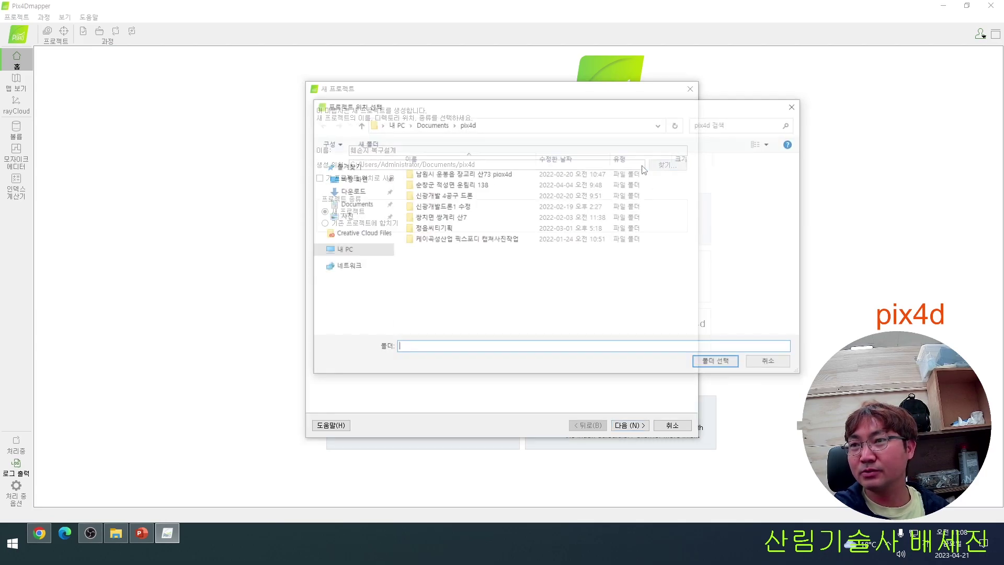
{"action": "left_click", "coordinate": [396, 124]}
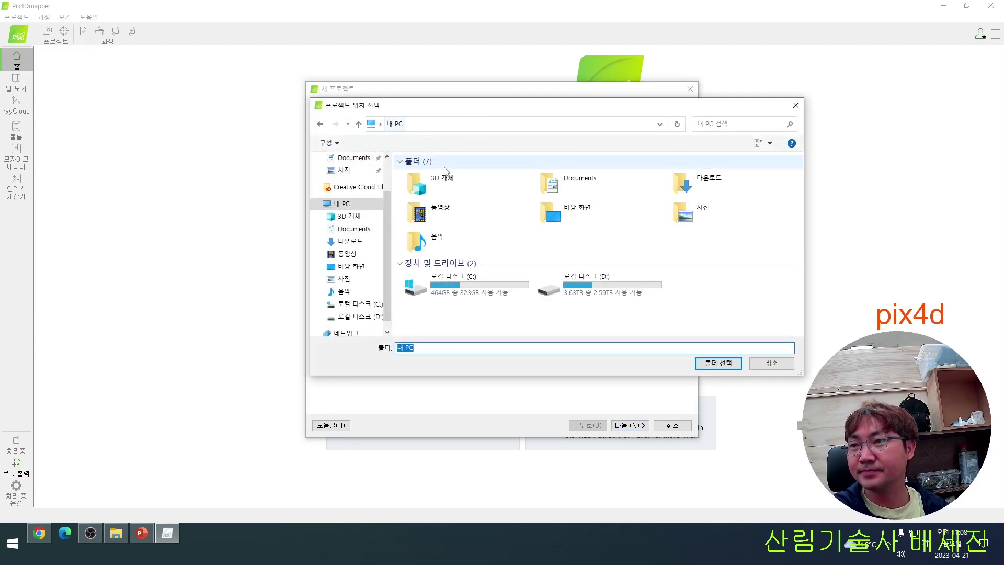
{"action": "double_click", "coordinate": [552, 280]}
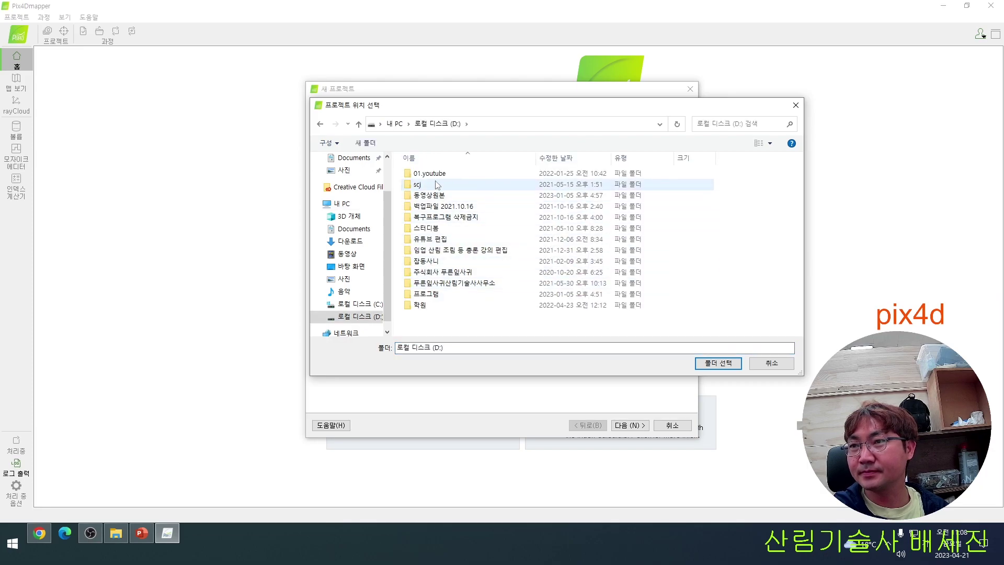
{"action": "double_click", "coordinate": [441, 272]}
{"action": "double_click", "coordinate": [430, 174]}
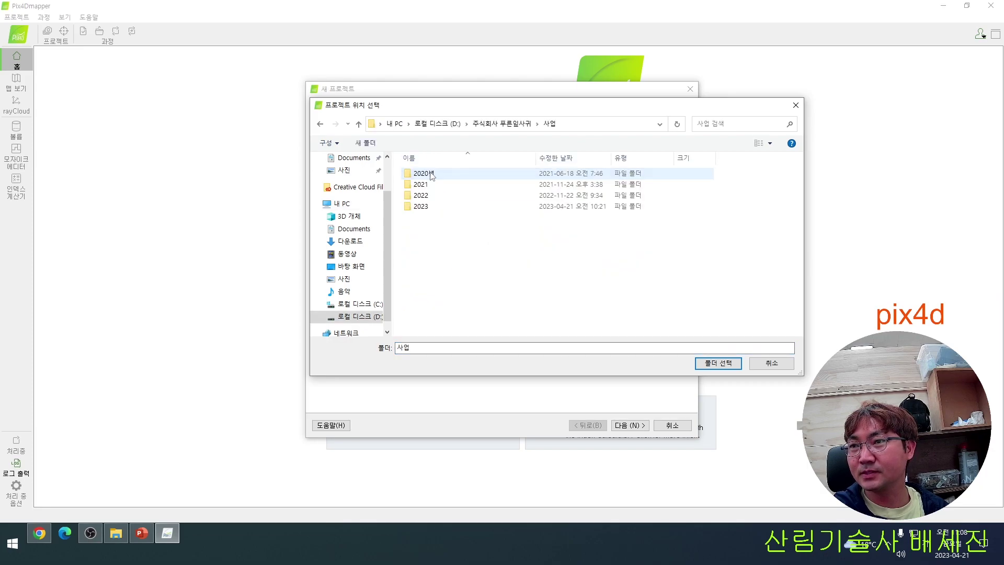
{"action": "double_click", "coordinate": [426, 206]}
{"action": "double_click", "coordinate": [430, 175]}
{"action": "double_click", "coordinate": [432, 178]}
{"action": "double_click", "coordinate": [432, 178]}
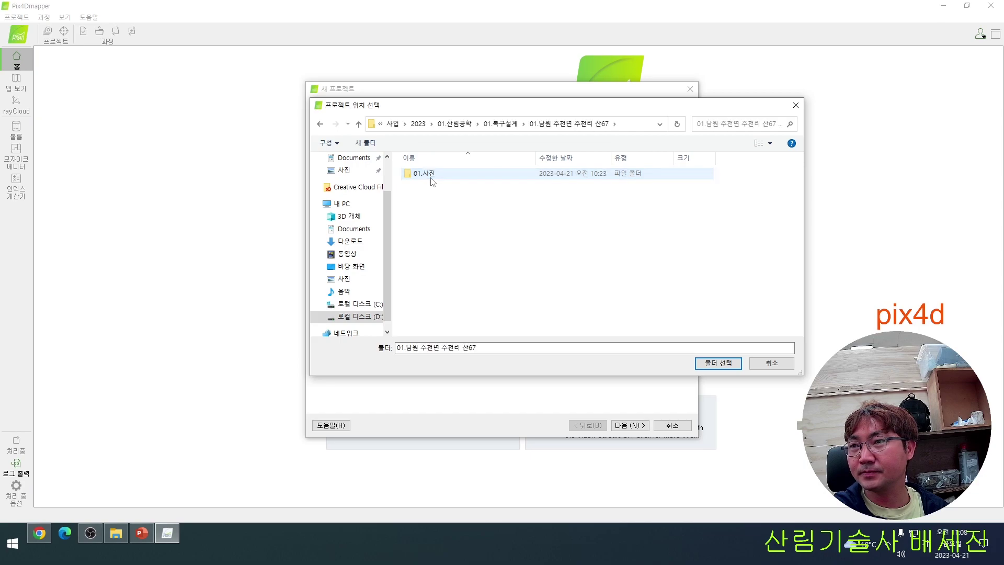
Create a folder named 02.pix4d in the site's folder, set it as the project location and continue to image selection.
{"action": "right_click", "coordinate": [431, 213]}
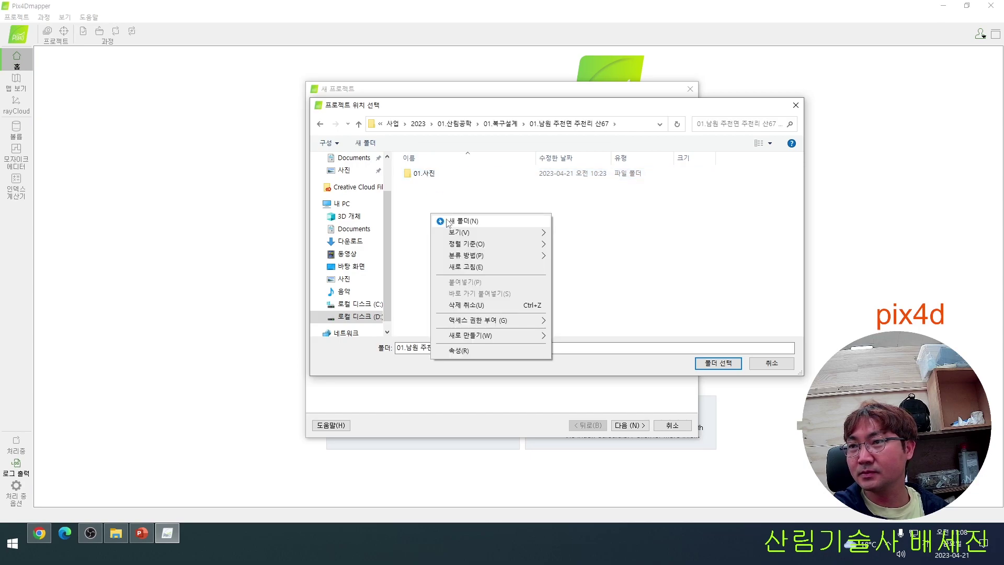
{"action": "left_click", "coordinate": [461, 220]}
{"action": "type", "text": "02."}
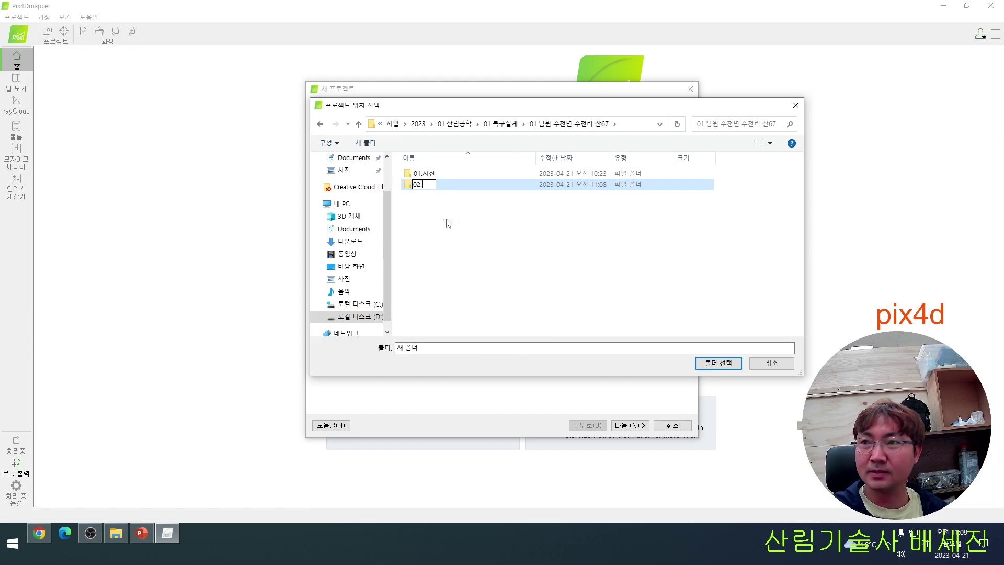
{"action": "type", "text": "ㅔ"}
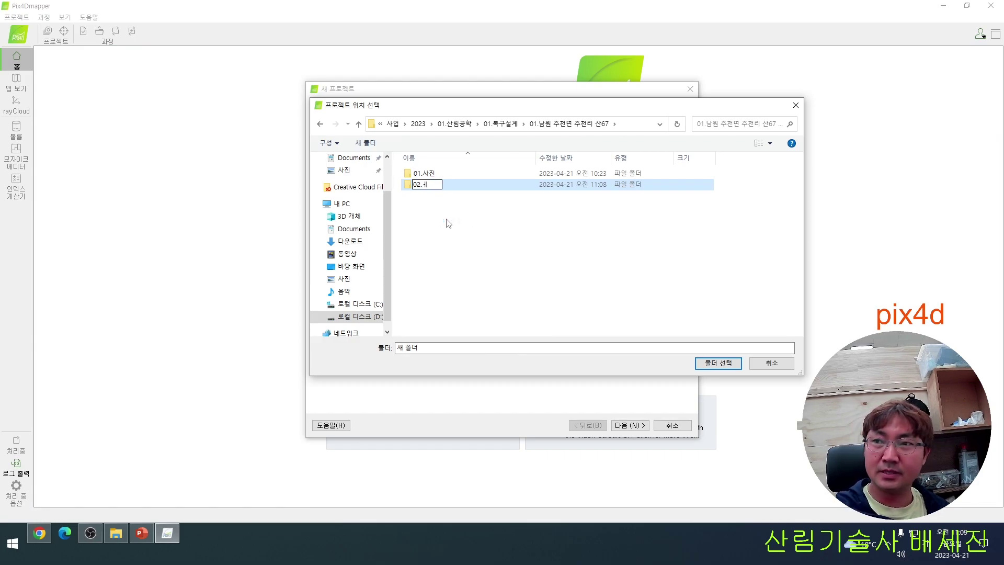
{"action": "key", "text": "BackSpace"}
{"action": "type", "text": "pix4d"}
{"action": "key", "text": "Return"}
{"action": "key", "text": "Return"}
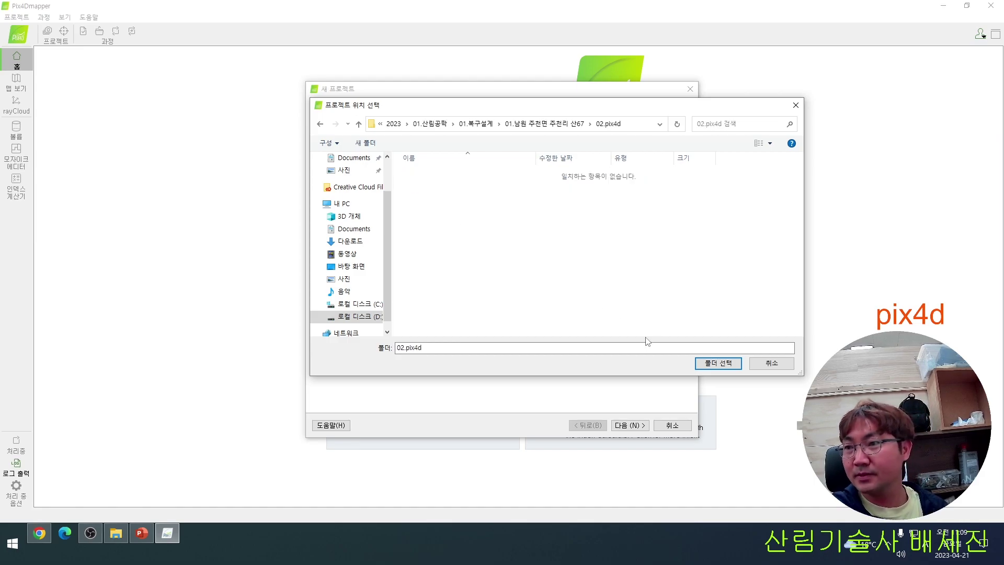
{"action": "left_click", "coordinate": [699, 362]}
{"action": "left_click", "coordinate": [625, 425]}
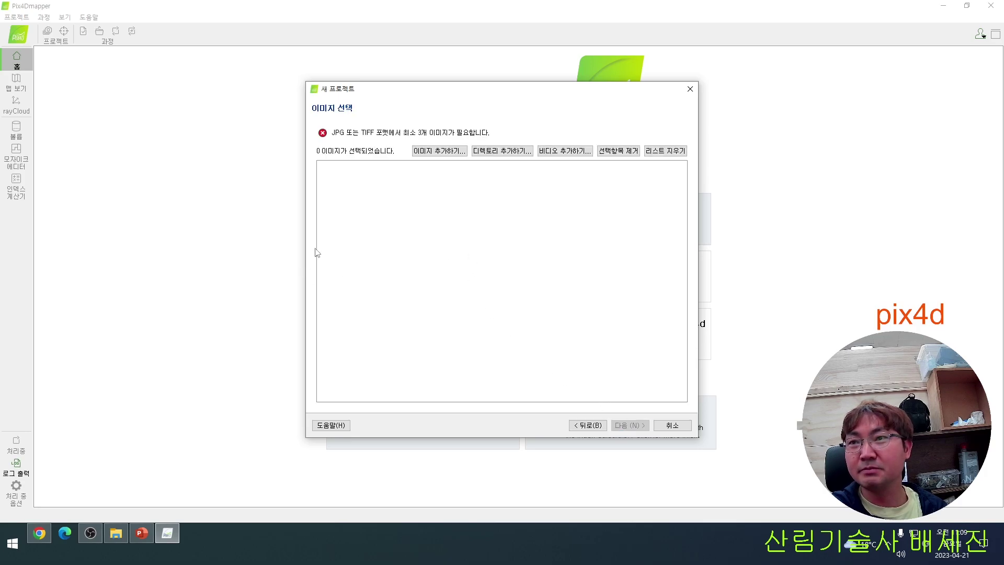
Check the drone photos in File Explorer, and add the 01.드론 pix4d directory inside 01.사진 as the project's images.
{"action": "left_click", "coordinate": [116, 533]}
{"action": "left_click_drag", "start_coordinate": [278, 10], "coordinate": [791, 179]}
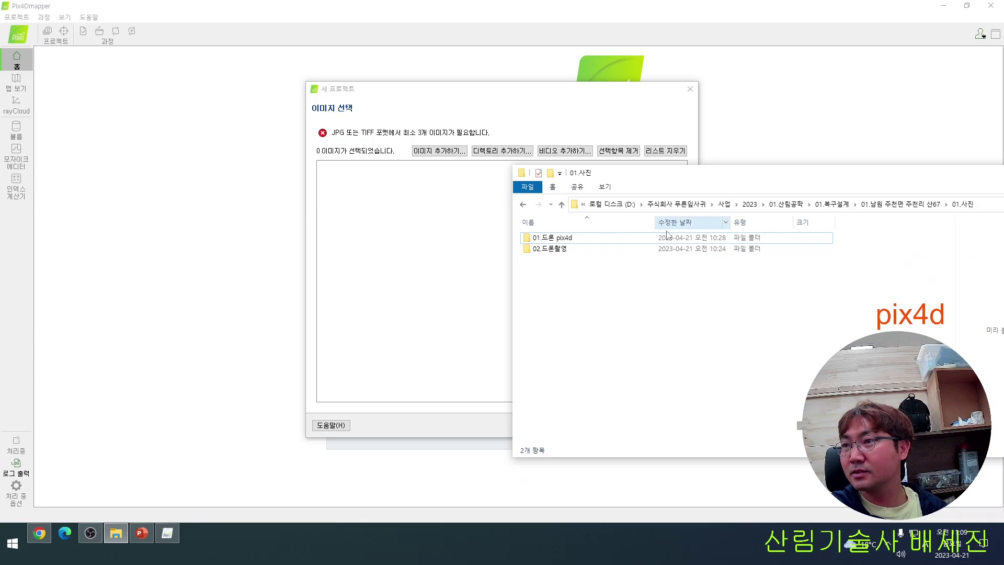
{"action": "double_click", "coordinate": [636, 239]}
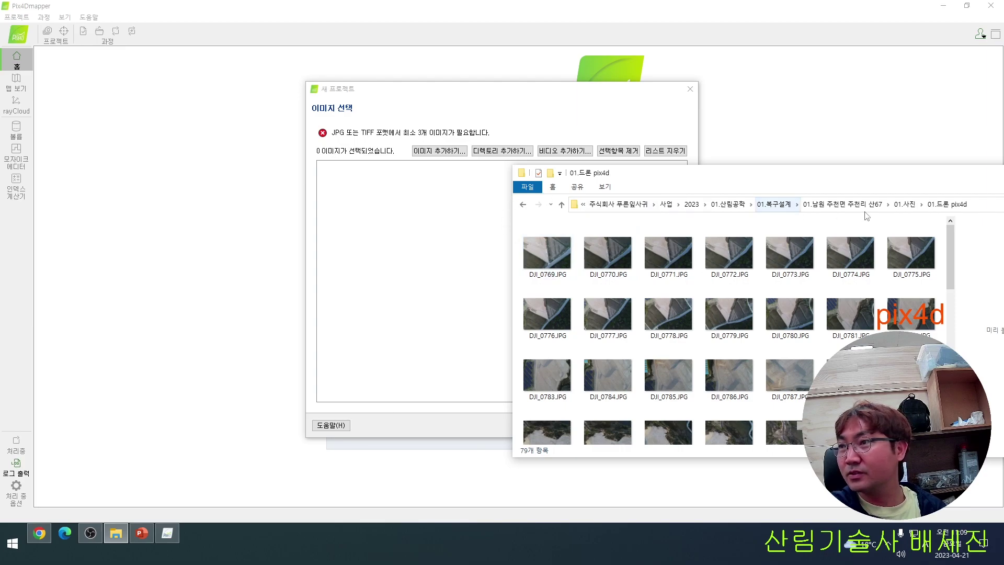
{"action": "key", "text": "alt+Left"}
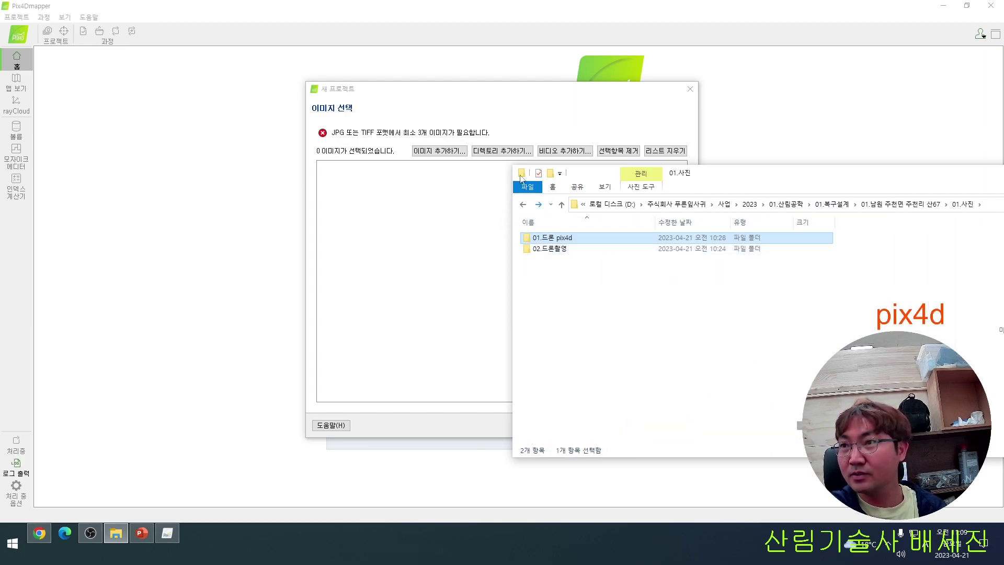
{"action": "left_click", "coordinate": [505, 152]}
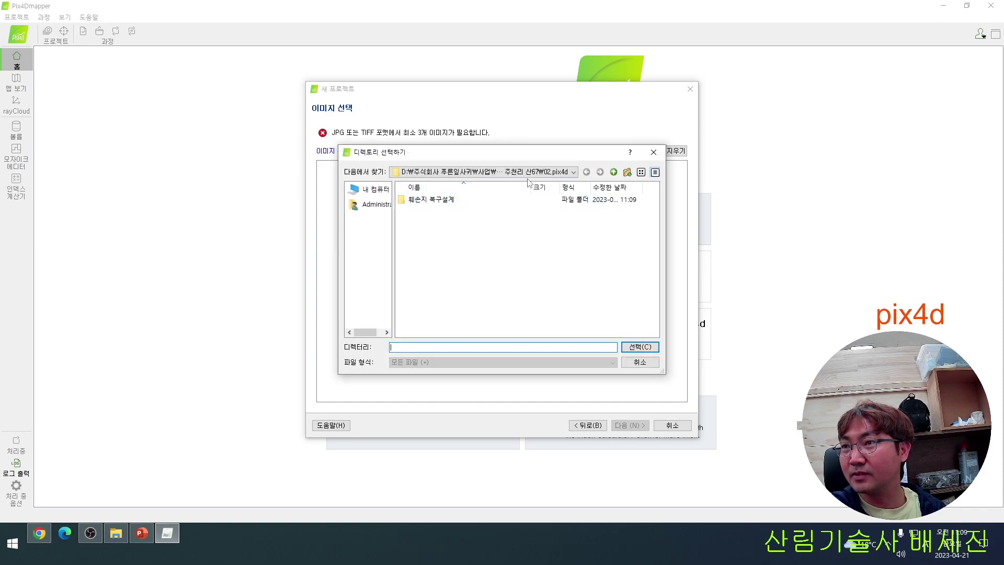
{"action": "left_click", "coordinate": [614, 172]}
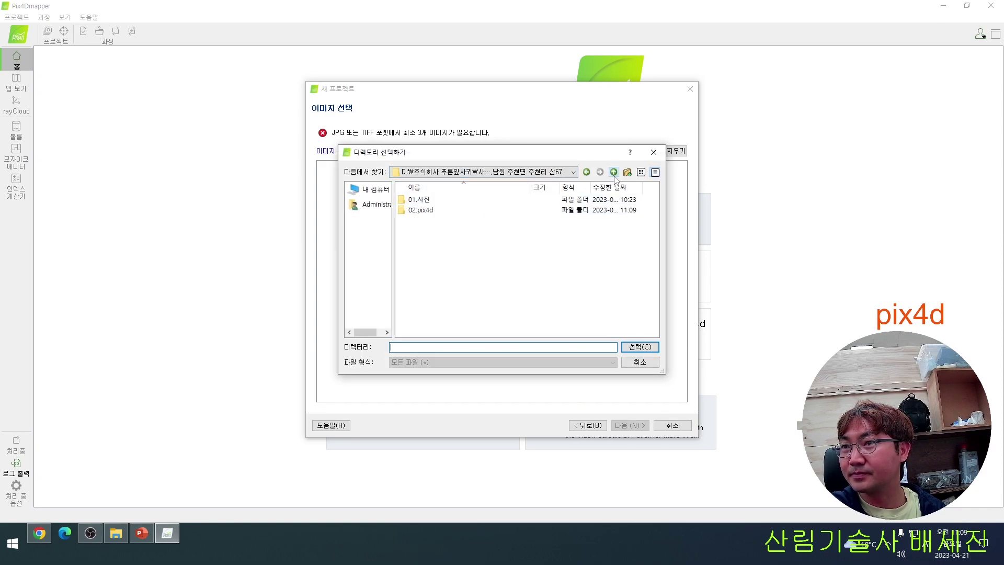
{"action": "double_click", "coordinate": [455, 200]}
{"action": "left_click", "coordinate": [456, 200]}
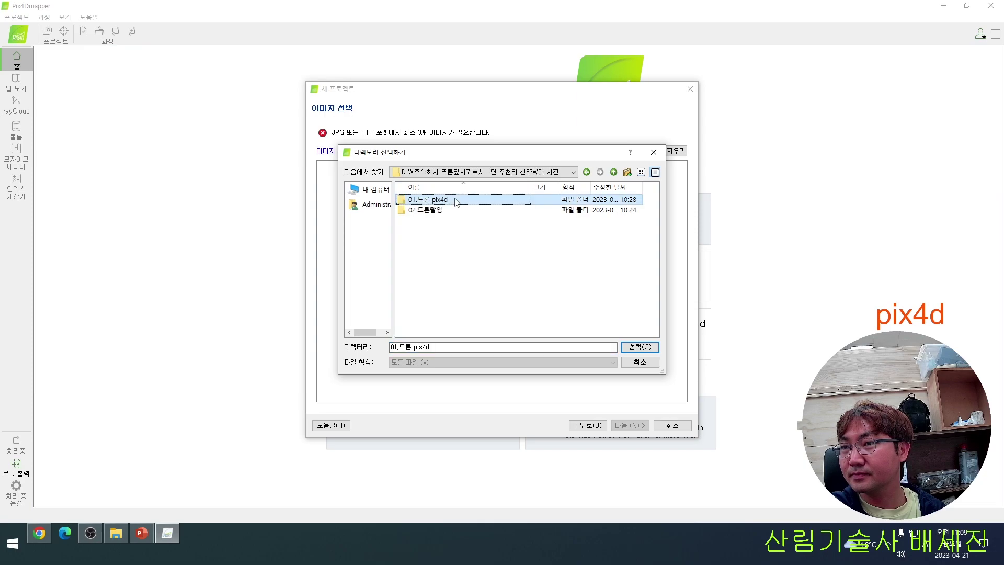
{"action": "left_click", "coordinate": [635, 348]}
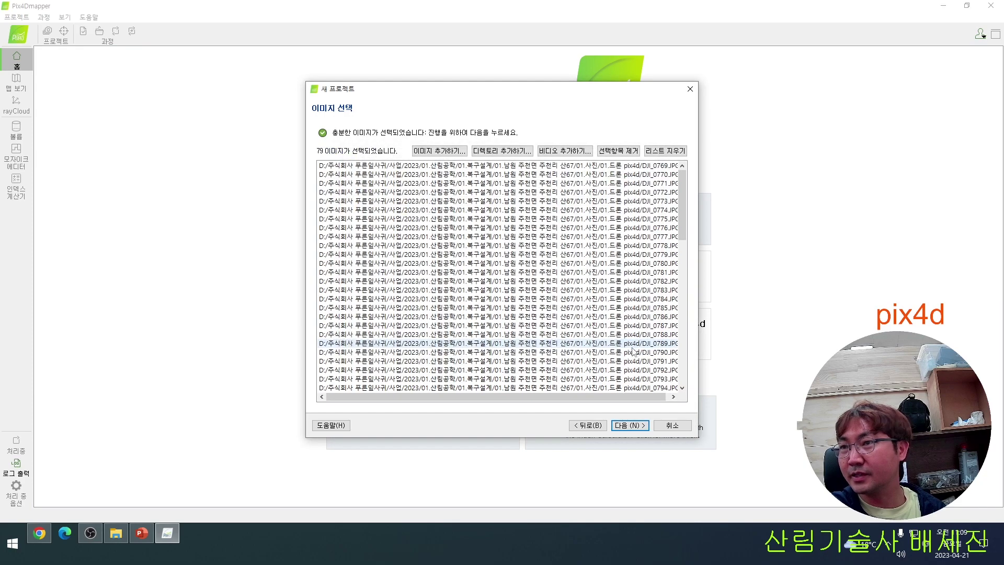
{"action": "left_click", "coordinate": [639, 428]}
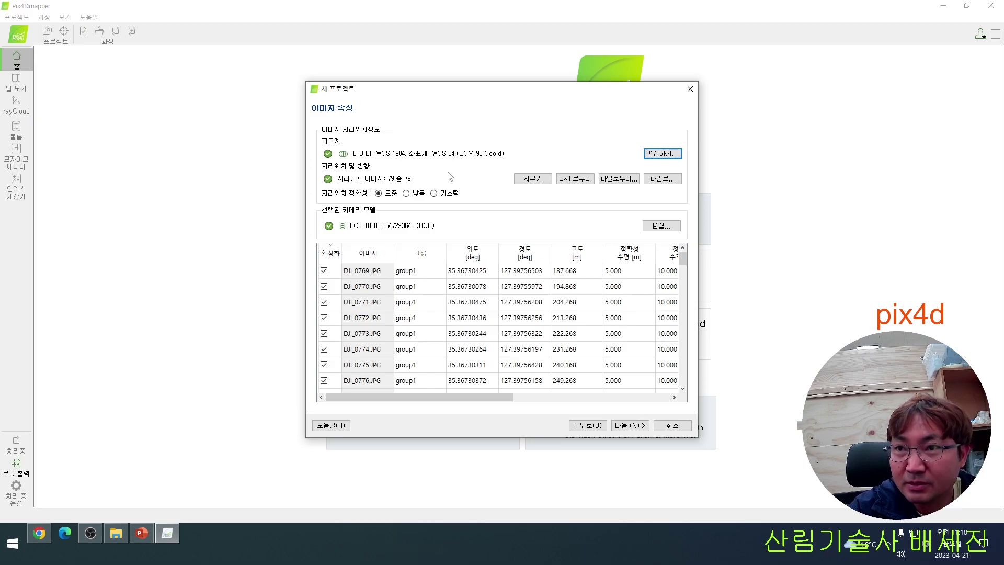
Accept the image properties, set the output coordinate system to the known coordinate system option and enable the advanced coordinate options.
{"action": "left_click", "coordinate": [643, 427]}
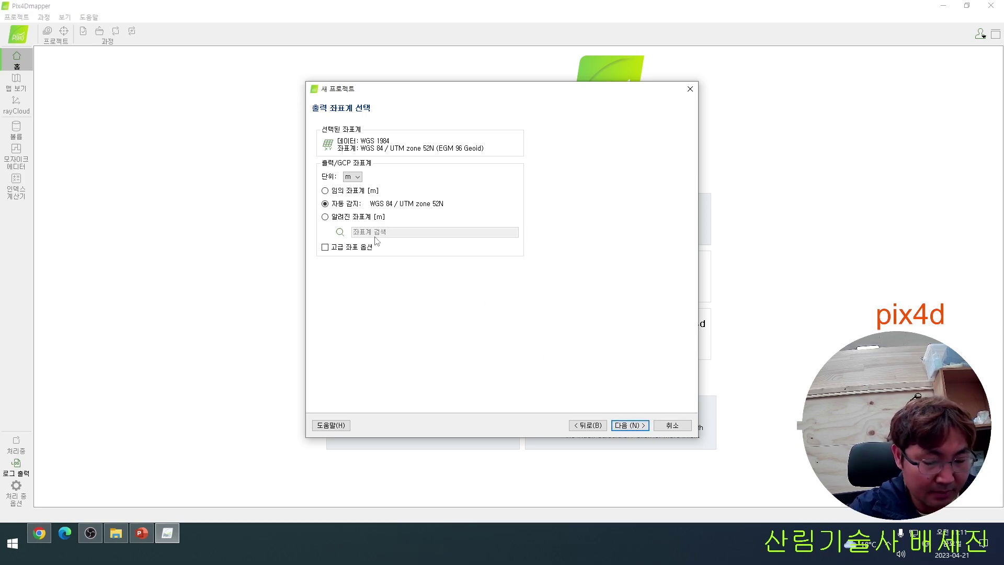
{"action": "left_click", "coordinate": [362, 220]}
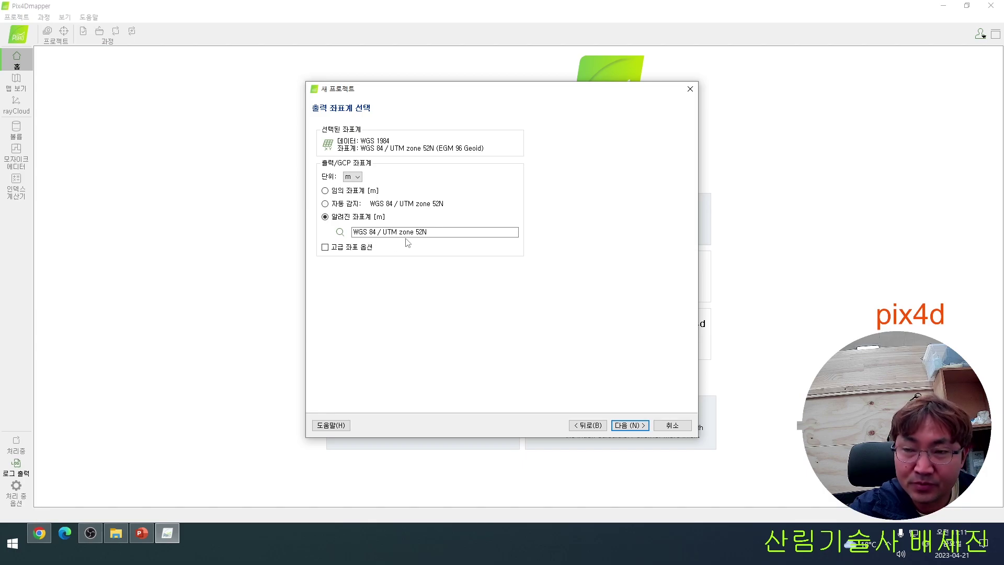
{"action": "left_click", "coordinate": [363, 249]}
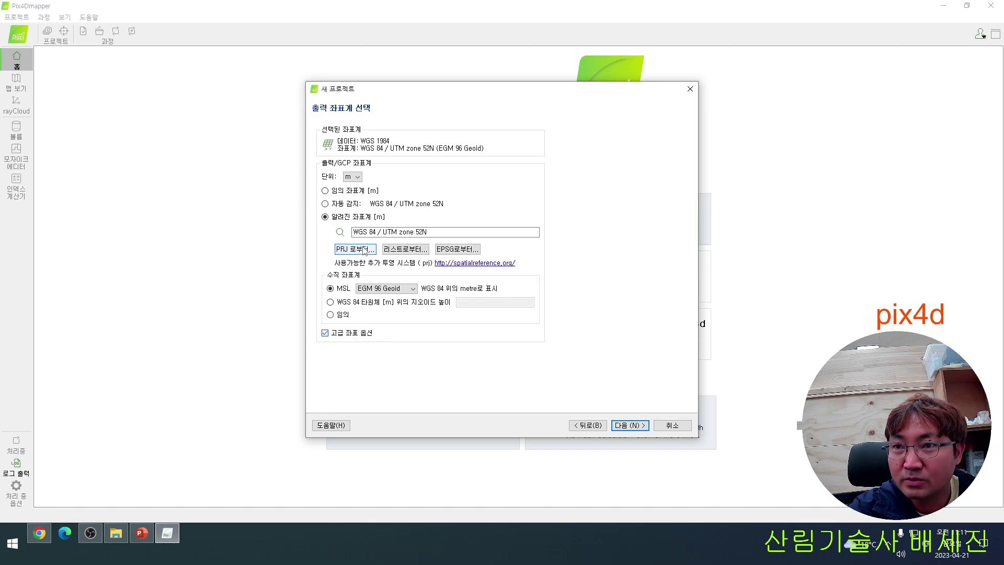
Set the known output coordinate system from the list to the Geocentric datum of Korea with Korea 2000 / Central Belt 2010.
{"action": "left_click", "coordinate": [401, 249]}
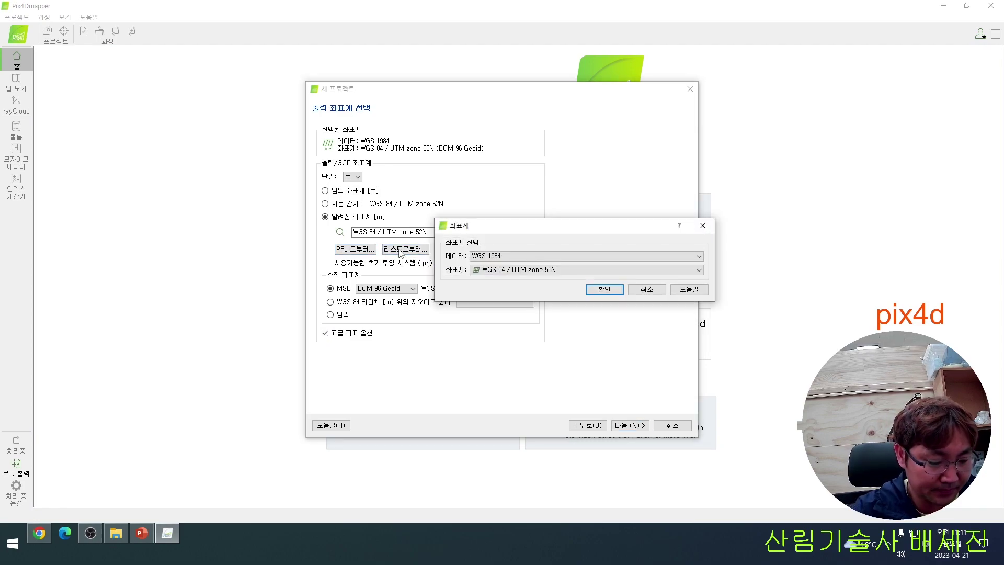
{"action": "left_click", "coordinate": [523, 256]}
{"action": "scroll", "coordinate": [517, 297], "scroll_direction": "down", "scroll_amount": 3}
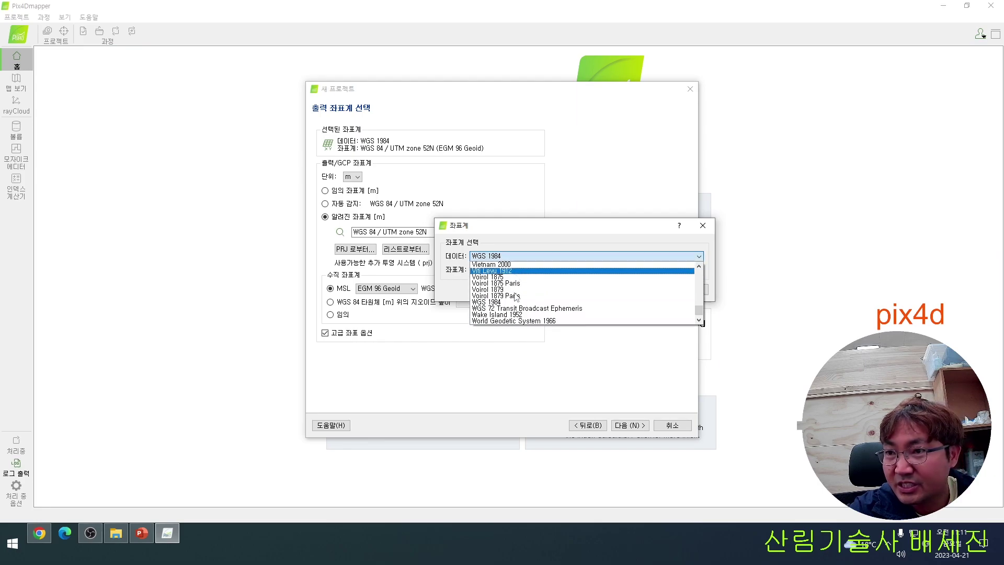
{"action": "scroll", "coordinate": [516, 297], "scroll_direction": "up", "scroll_amount": 10}
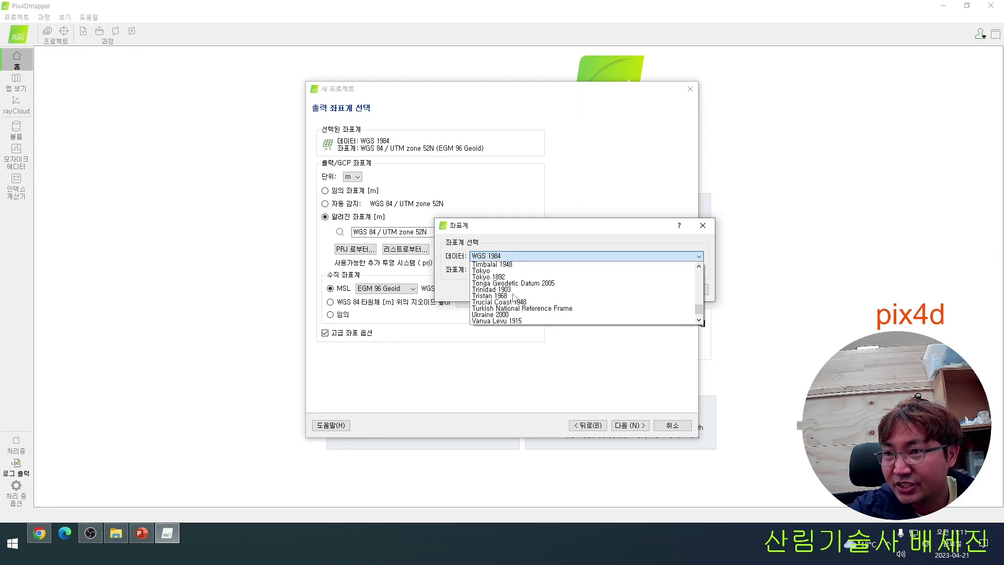
{"action": "scroll", "coordinate": [513, 296], "scroll_direction": "up", "scroll_amount": 8}
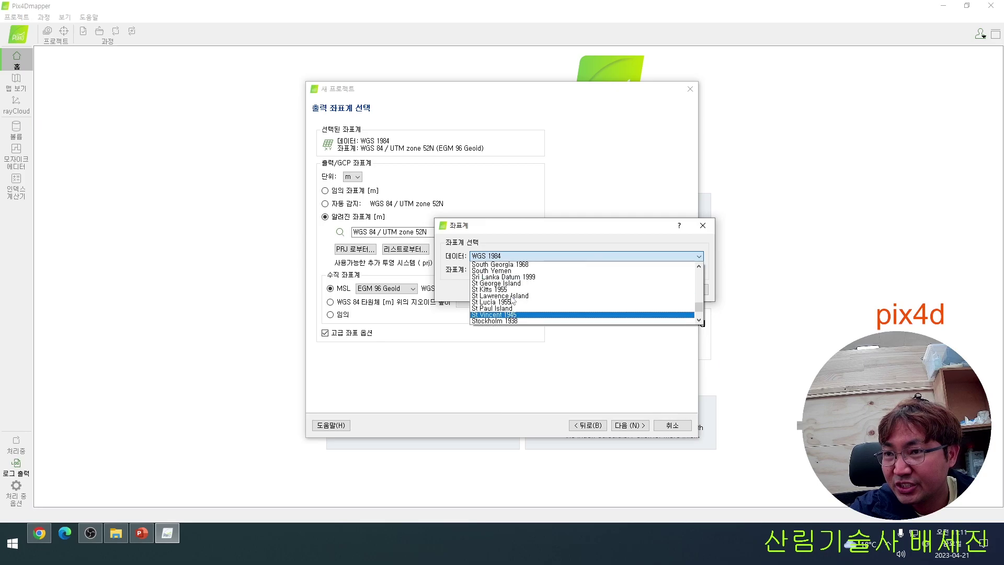
{"action": "scroll", "coordinate": [512, 300], "scroll_direction": "up", "scroll_amount": 10}
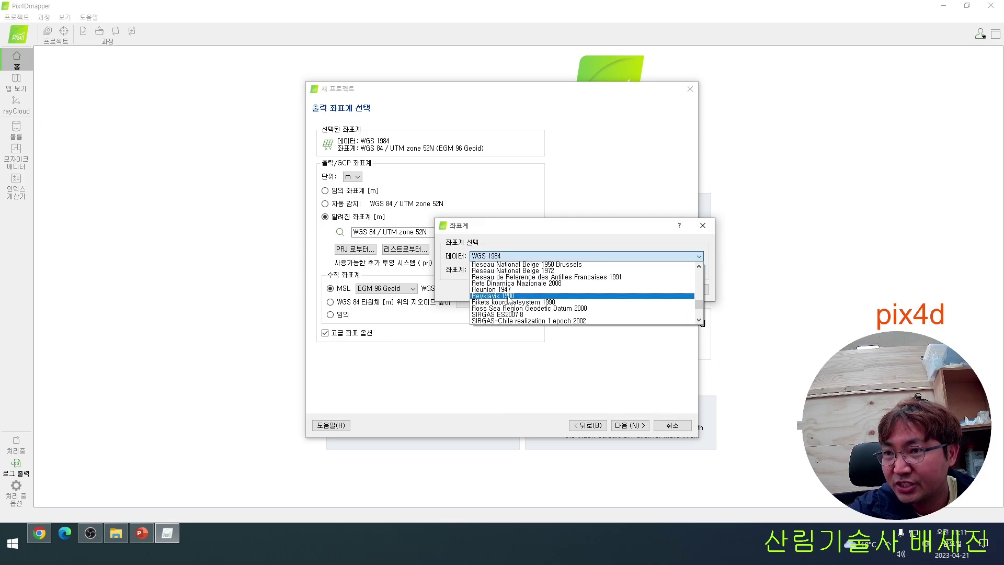
{"action": "scroll", "coordinate": [510, 301], "scroll_direction": "up", "scroll_amount": 12}
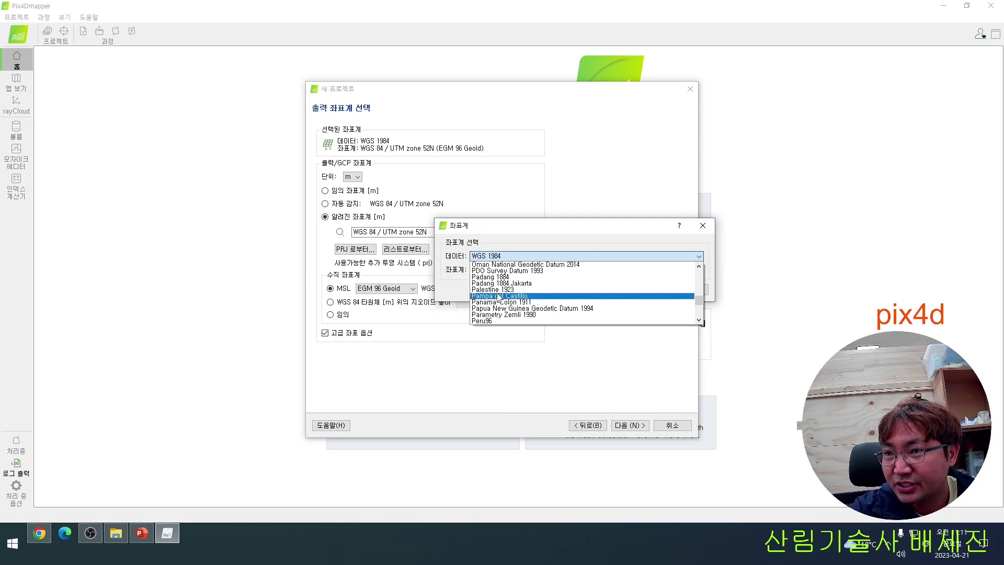
{"action": "scroll", "coordinate": [500, 296], "scroll_direction": "up", "scroll_amount": 13}
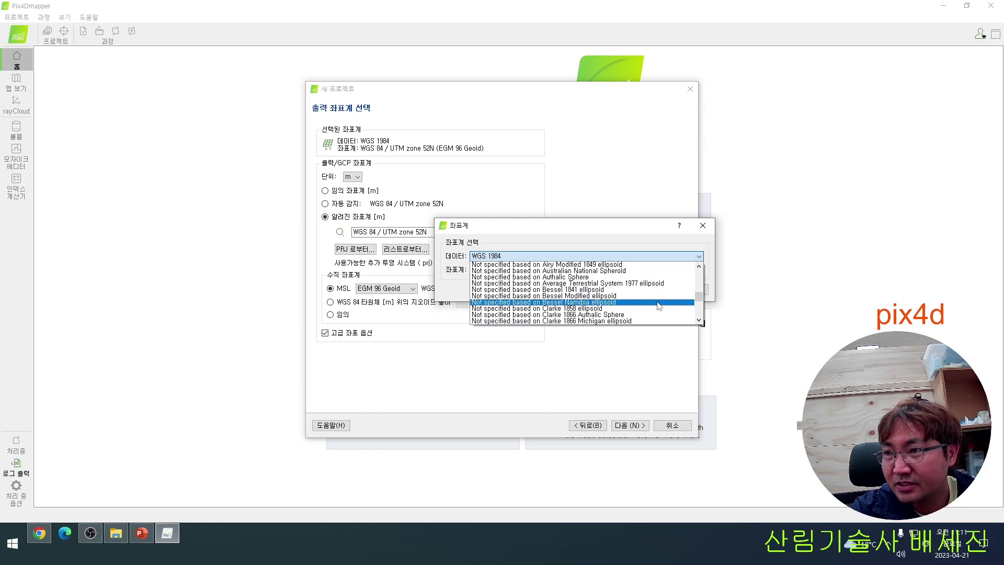
{"action": "left_click_drag", "start_coordinate": [697, 300], "coordinate": [698, 283]}
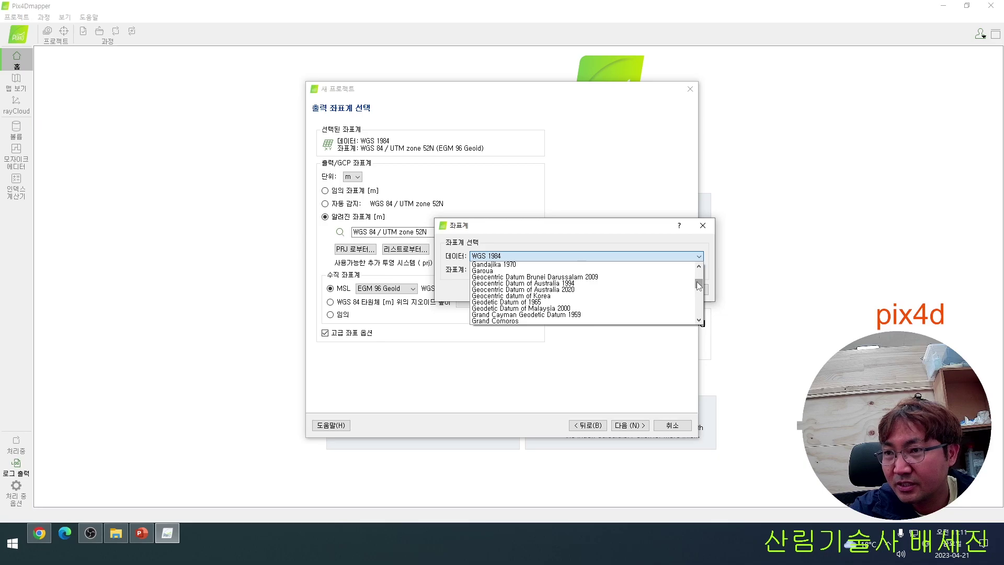
{"action": "left_click", "coordinate": [619, 296]}
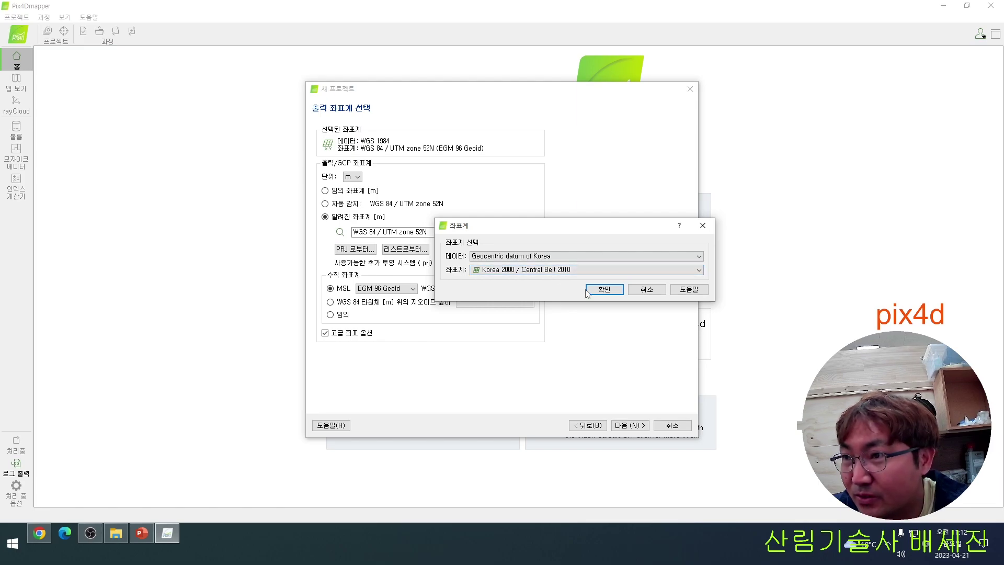
{"action": "left_click", "coordinate": [602, 291]}
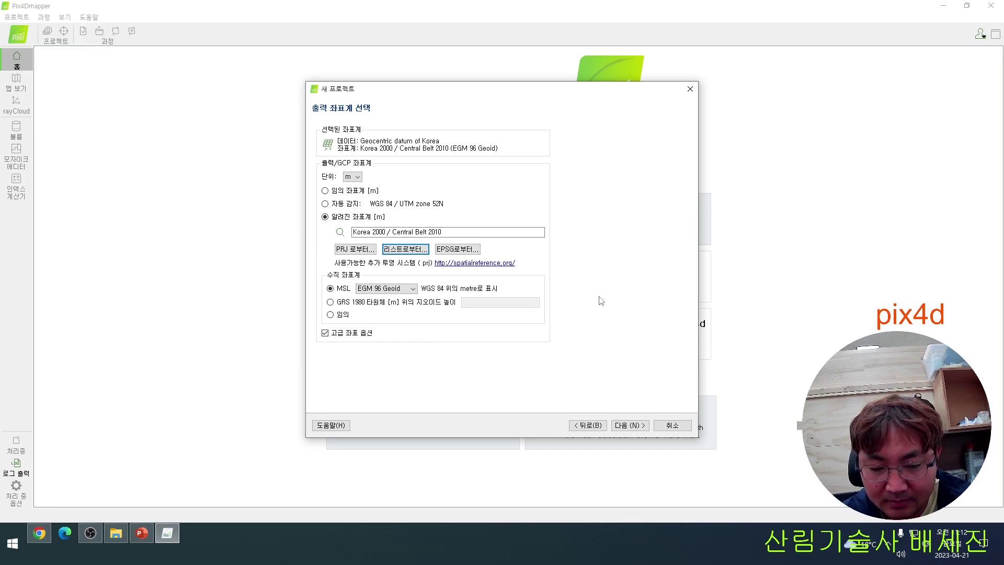
Accept the output coordinate system, choose the standard 3D Maps processing template and finish creating the project.
{"action": "left_click", "coordinate": [626, 426]}
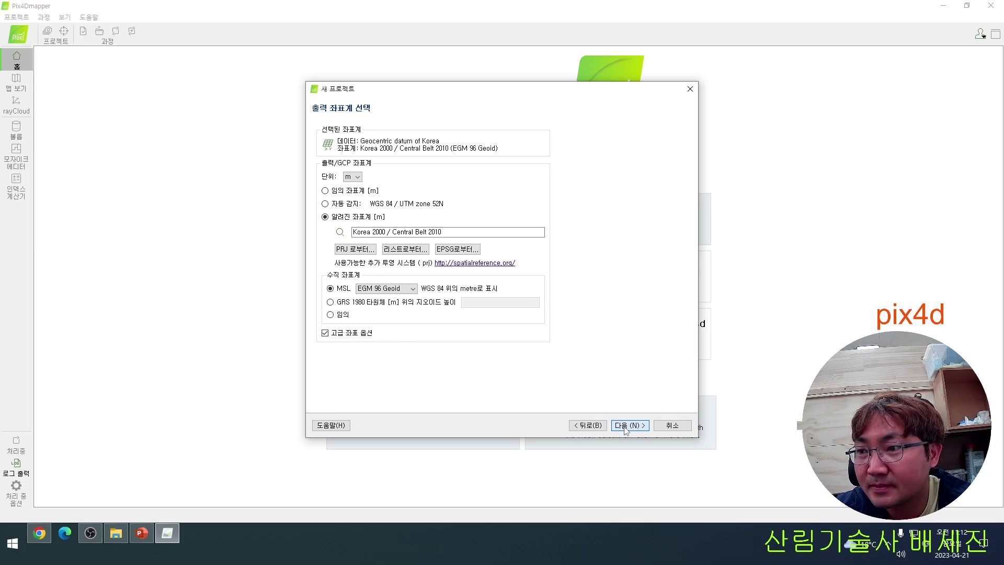
{"action": "left_click", "coordinate": [625, 426]}
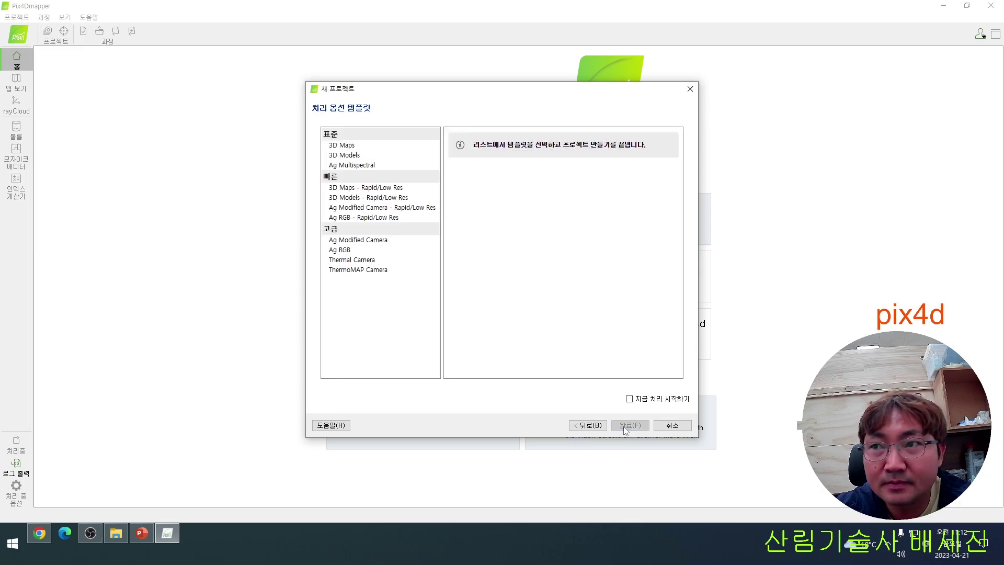
{"action": "left_click", "coordinate": [352, 146]}
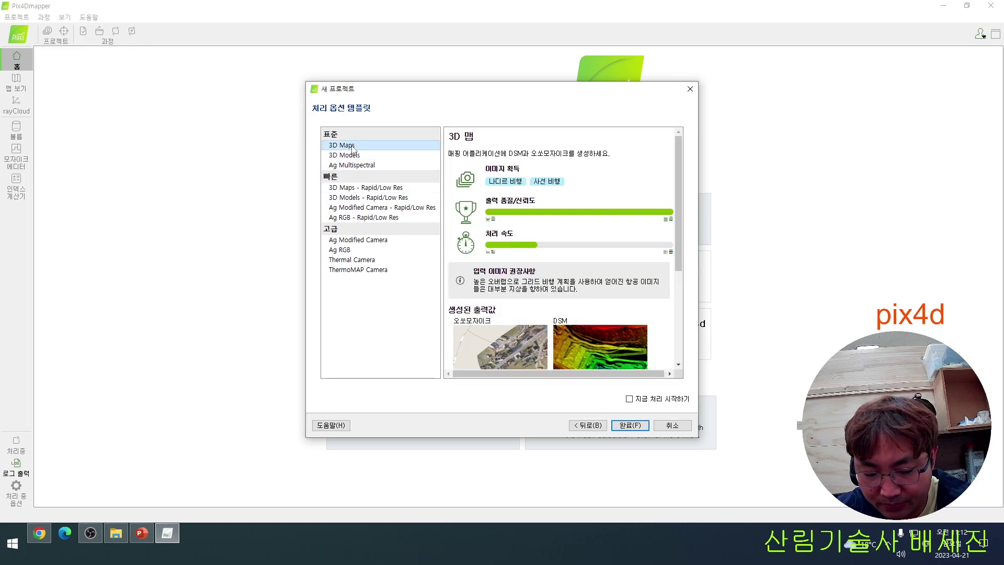
{"action": "left_click", "coordinate": [630, 426]}
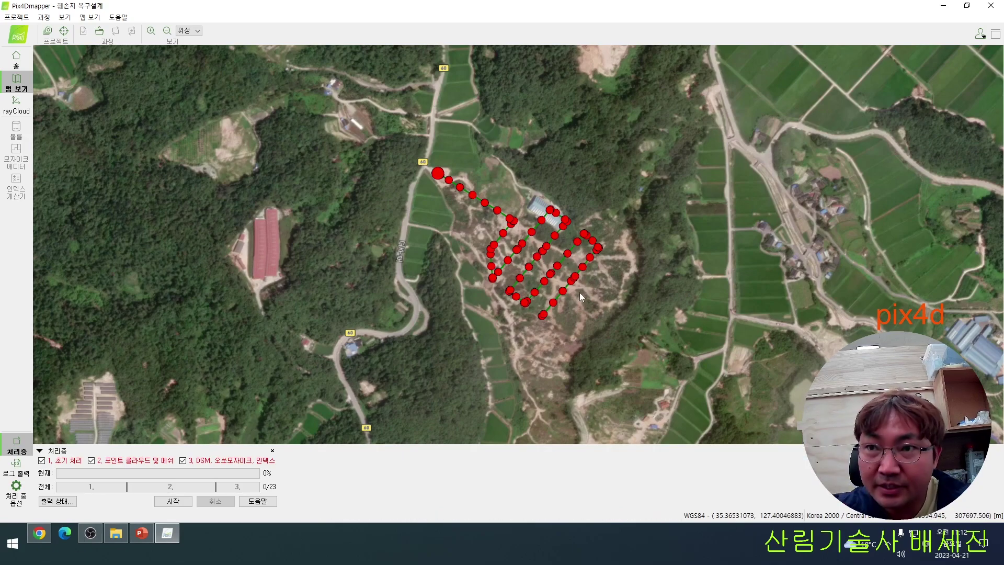
View the project's GCP/MTP manager and close it without adding ground control points.
{"action": "left_click", "coordinate": [24, 18]}
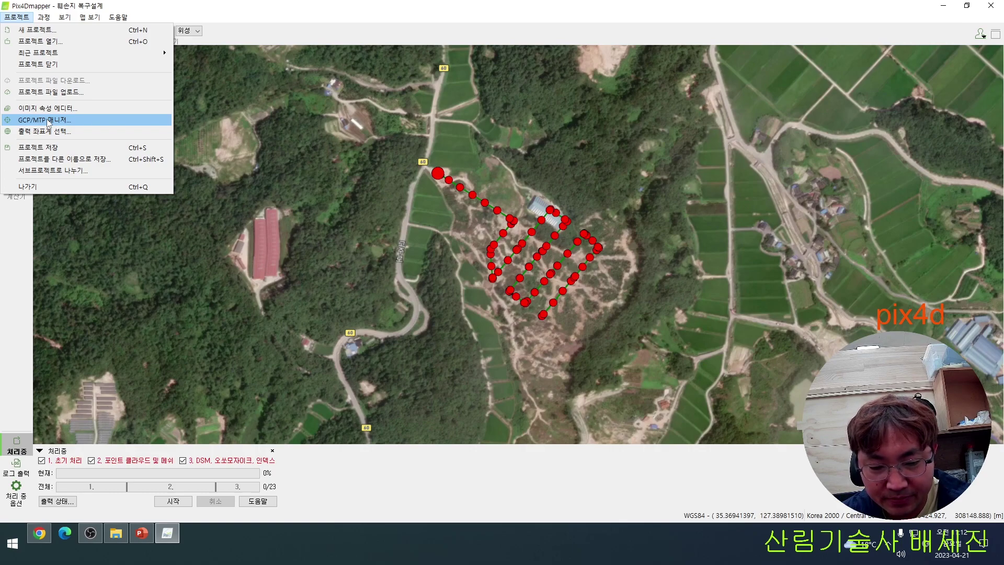
{"action": "left_click", "coordinate": [73, 124]}
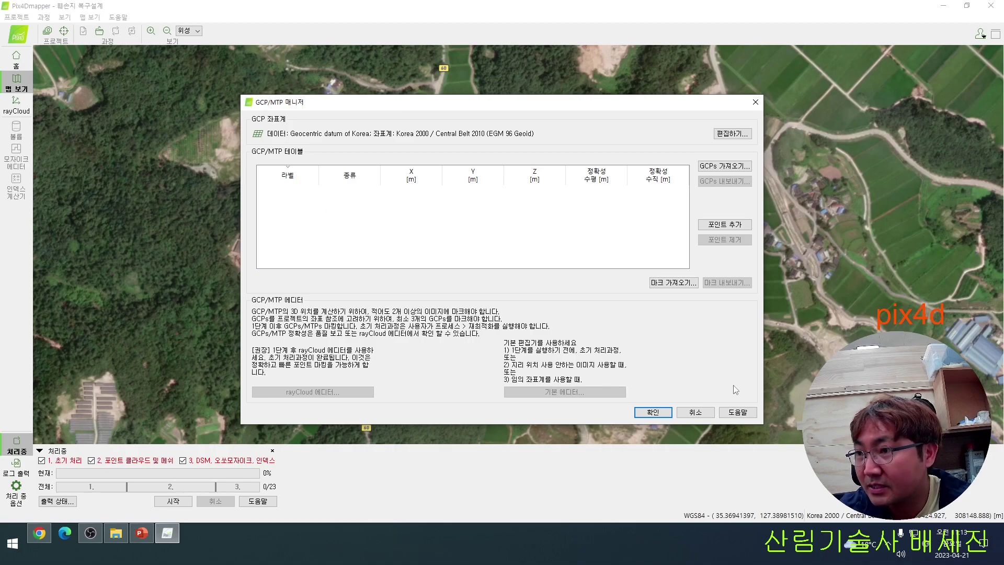
{"action": "left_click", "coordinate": [753, 102]}
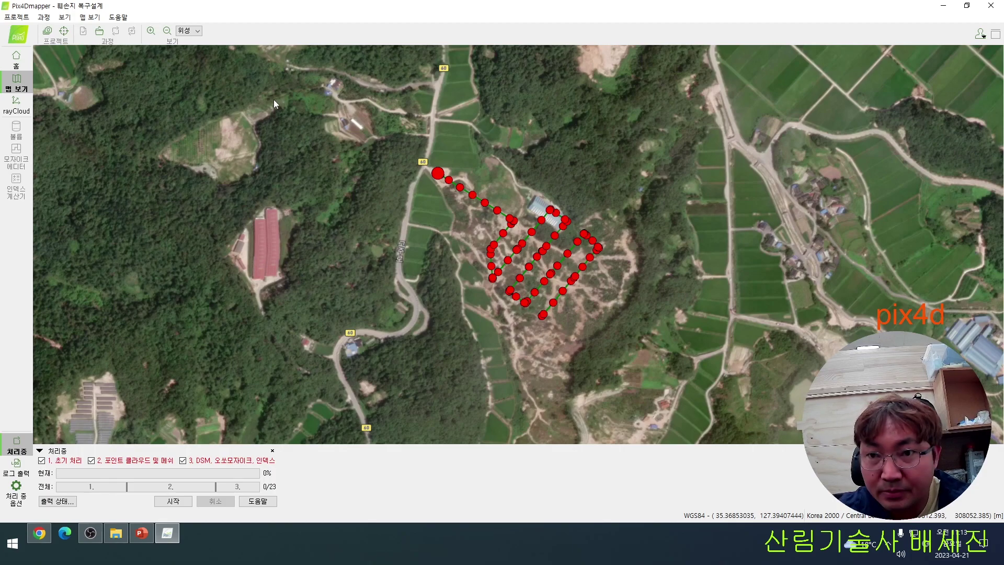
In the processing options for initial processing, set the keypoint image scale to custom at 1/2 image size.
{"action": "left_click", "coordinate": [15, 497]}
{"action": "left_click", "coordinate": [380, 119]}
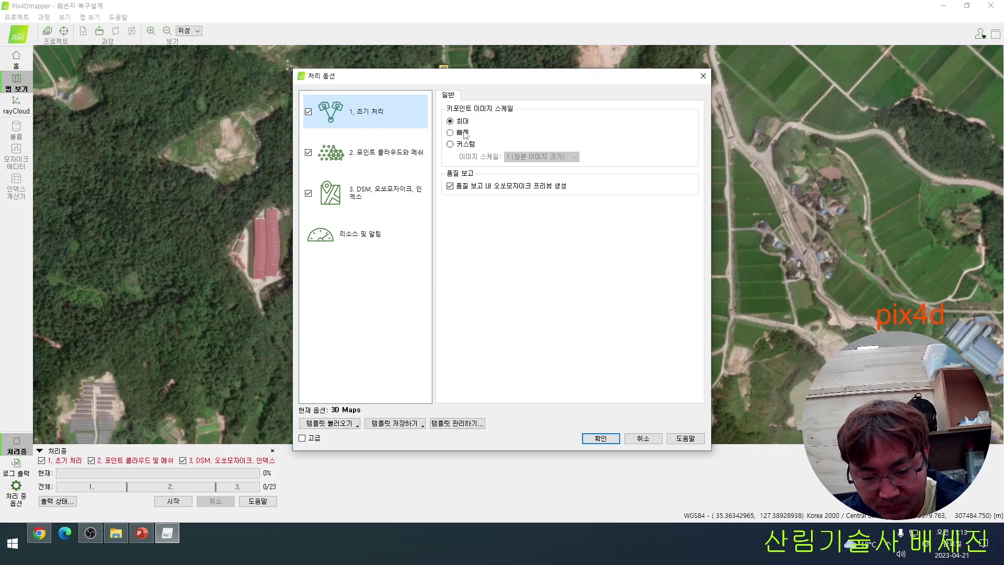
{"action": "left_click", "coordinate": [471, 148]}
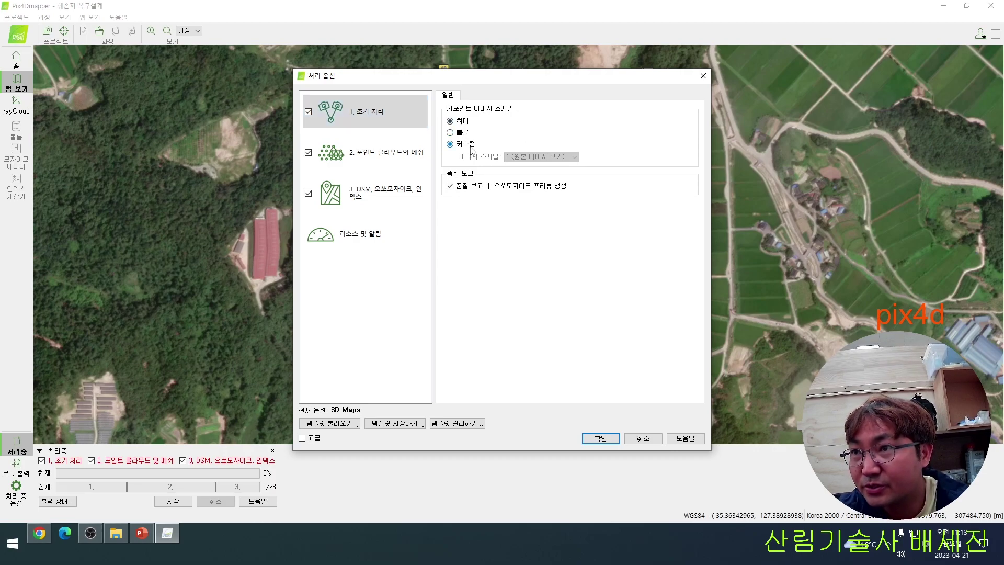
{"action": "left_click", "coordinate": [520, 160]}
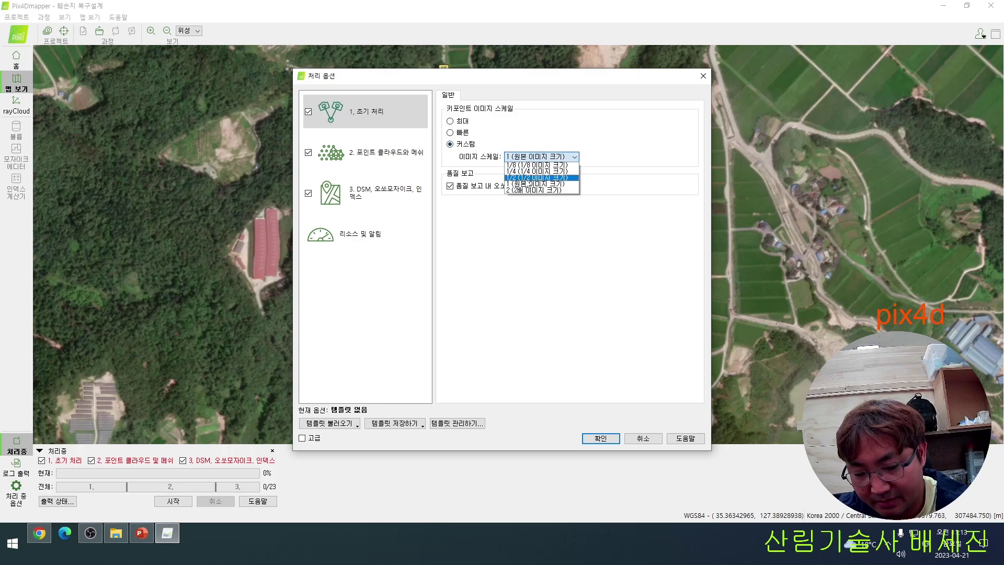
{"action": "left_click", "coordinate": [526, 177]}
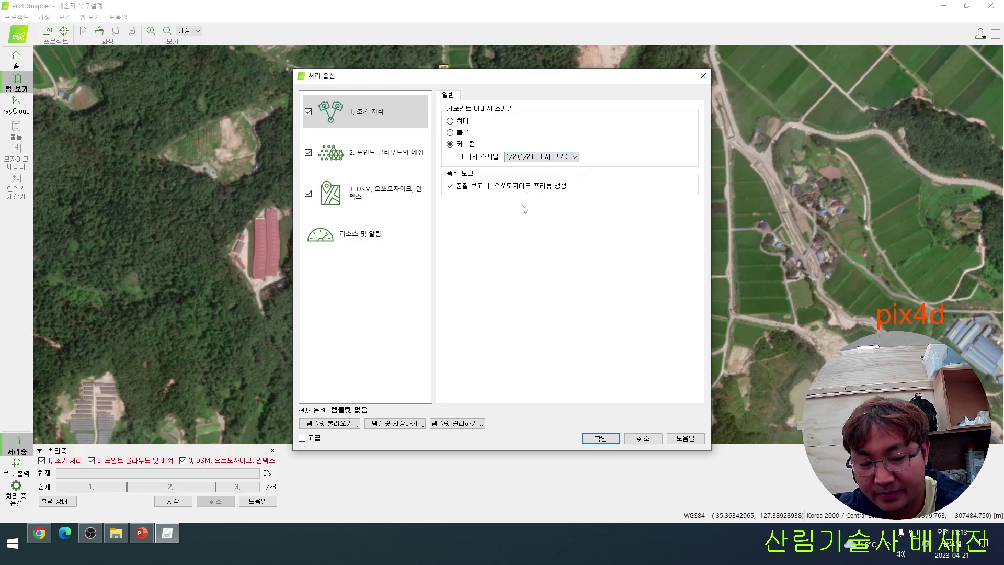
Add XYZ to the point cloud export formats, and have the 3D textured mesh exported as FBX and OBJ.
{"action": "left_click", "coordinate": [388, 157]}
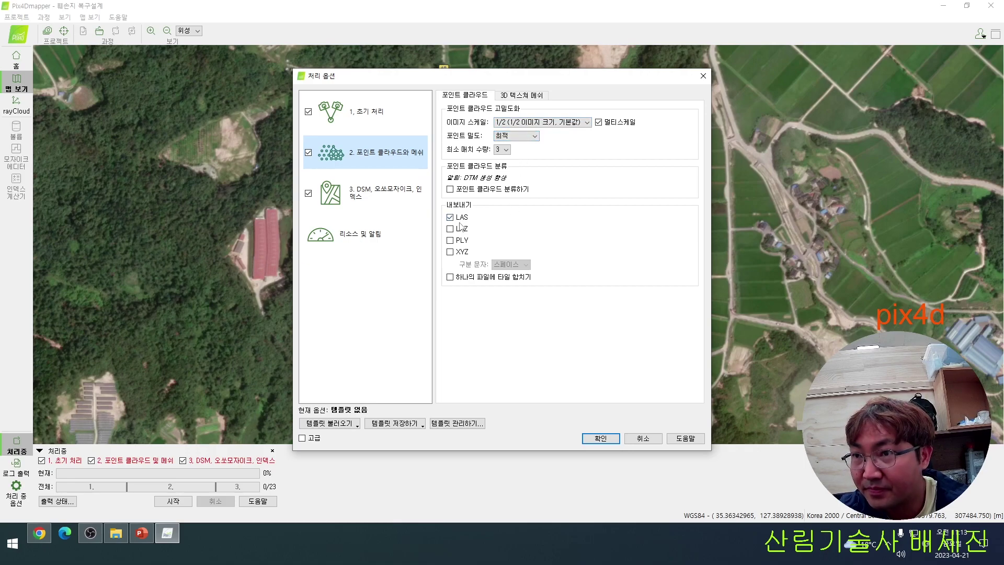
{"action": "left_click", "coordinate": [460, 254]}
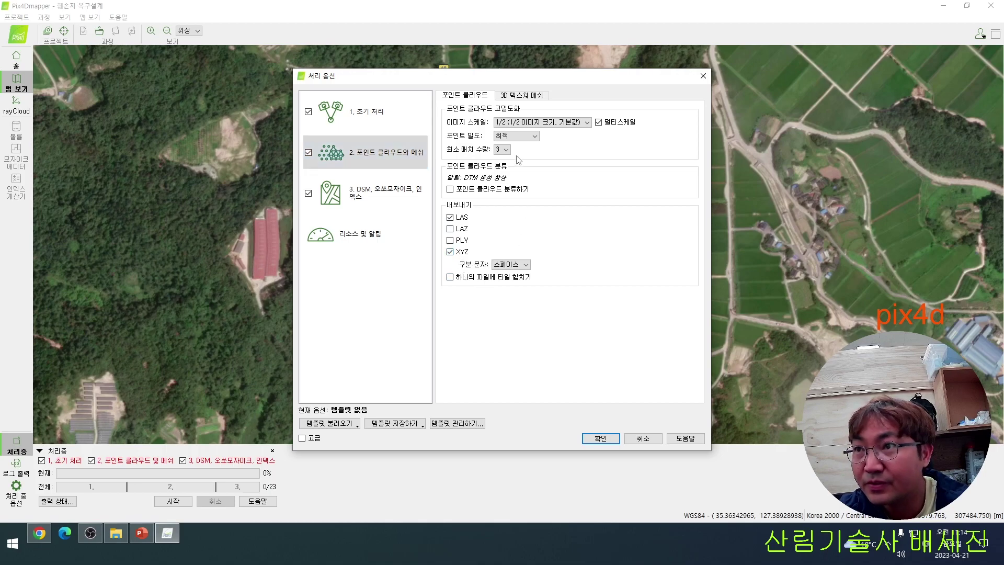
{"action": "left_click", "coordinate": [520, 99]}
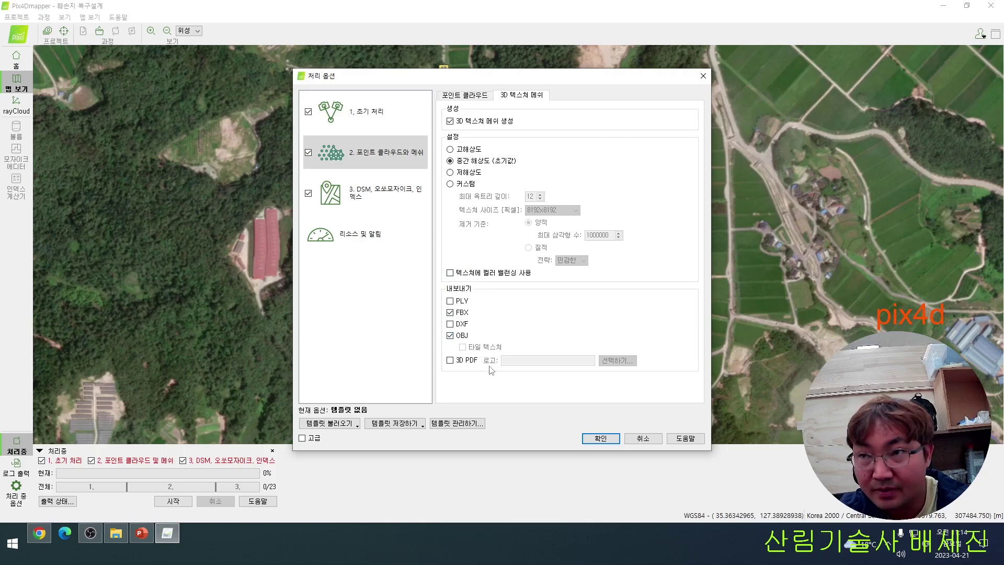
Enable the GeoTIFF raster DTM and DXF contour line export among the additional DSM and orthomosaic outputs.
{"action": "left_click", "coordinate": [396, 194]}
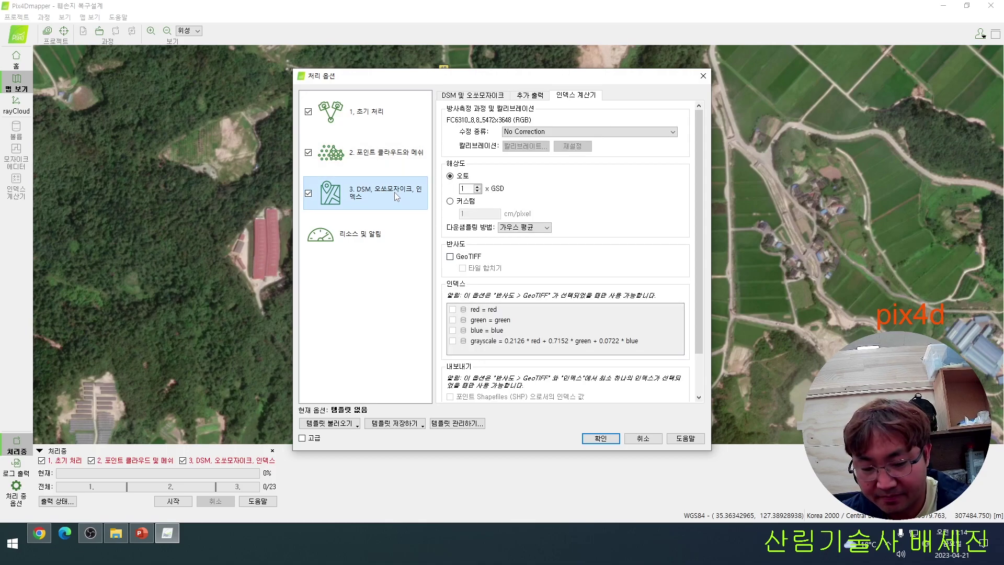
{"action": "left_click", "coordinate": [462, 97]}
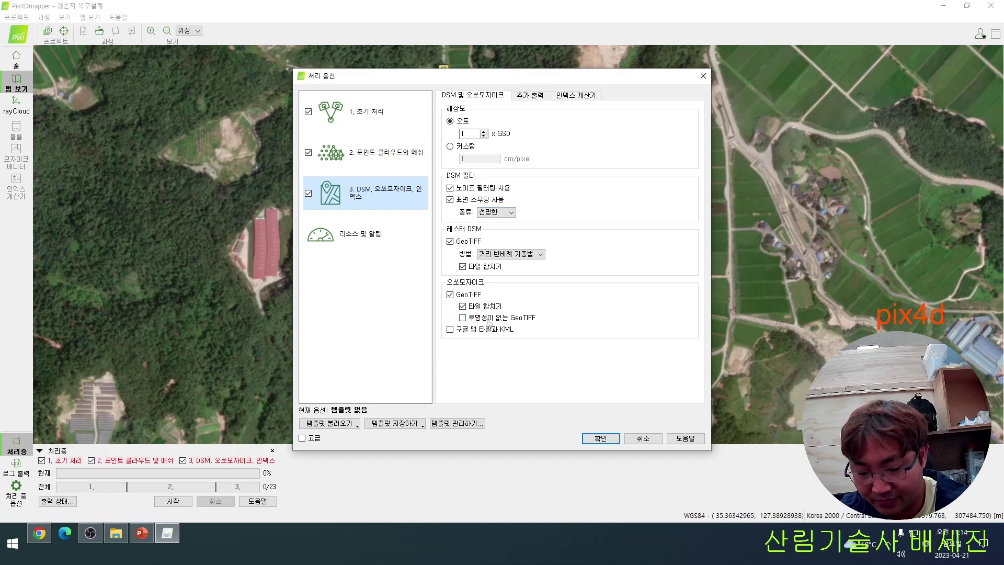
{"action": "left_click", "coordinate": [536, 97]}
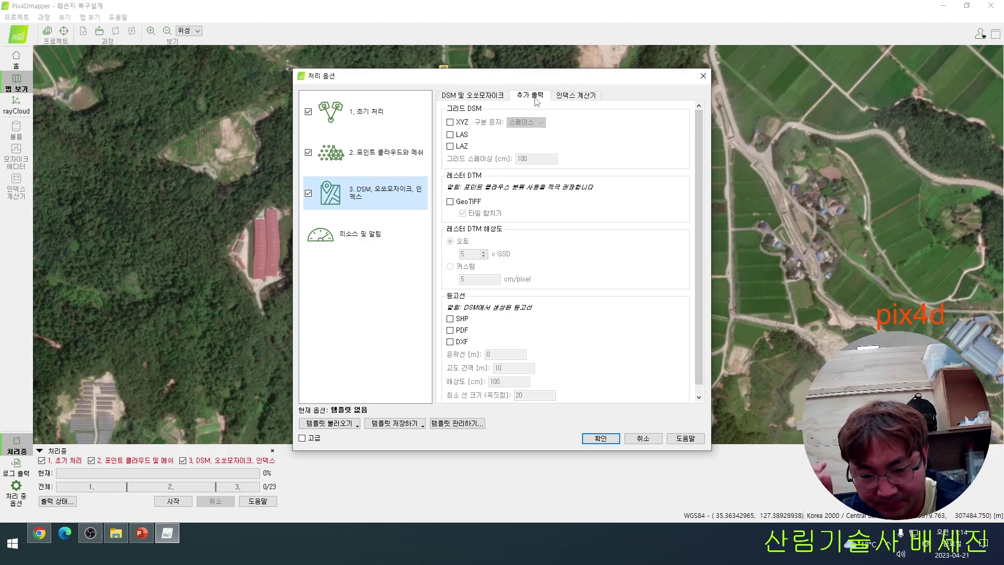
{"action": "left_click", "coordinate": [470, 203]}
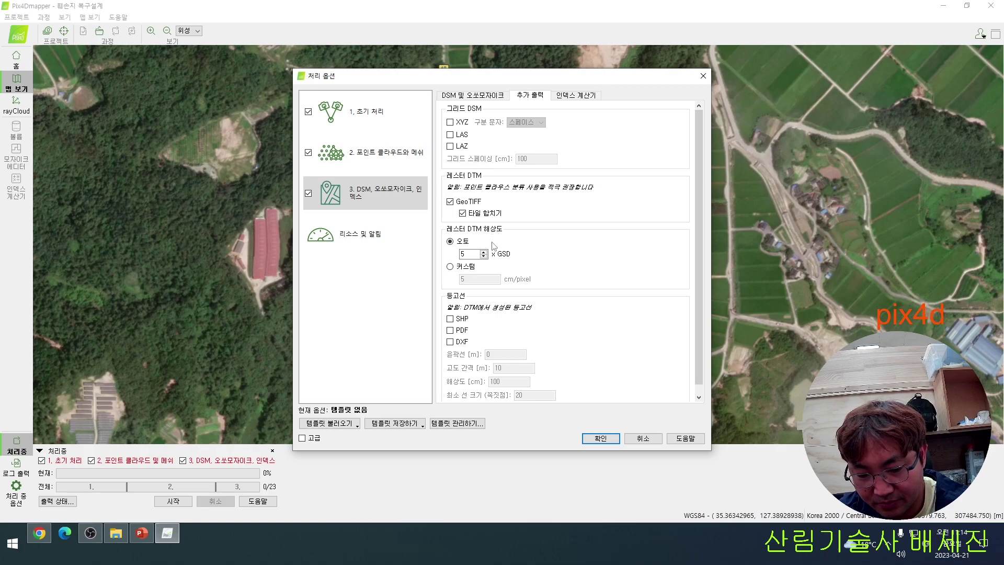
{"action": "left_click", "coordinate": [464, 342]}
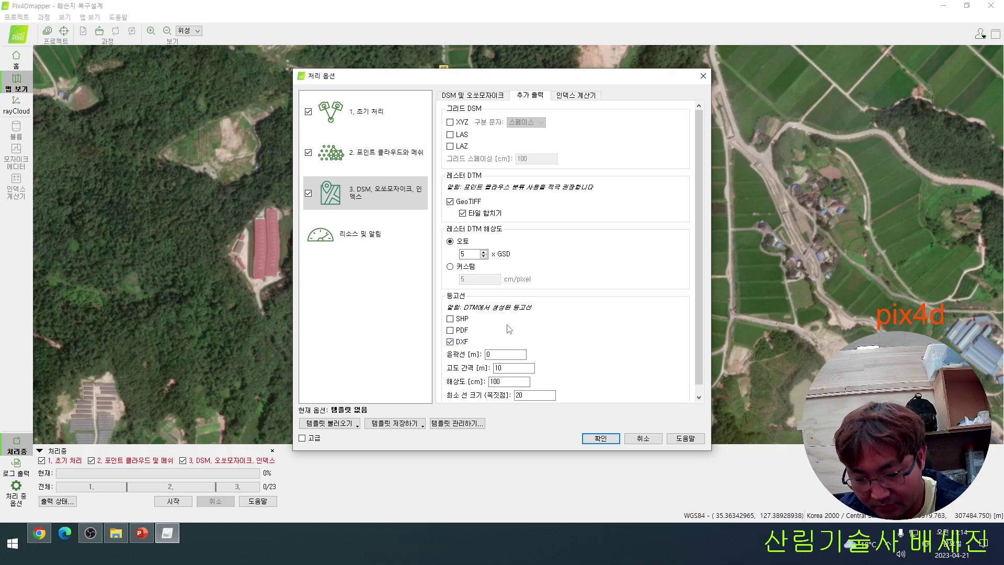
Set the contour base to 0.2 m, elevation interval to 1 m and resolution to 1000 cm, and apply the processing options.
{"action": "left_click", "coordinate": [506, 354]}
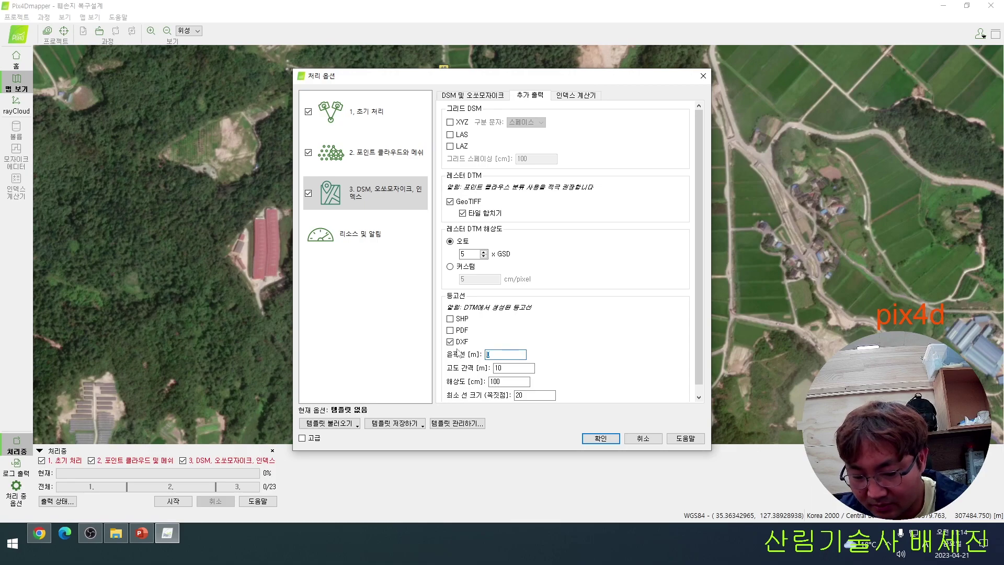
{"action": "double_click", "coordinate": [517, 365]}
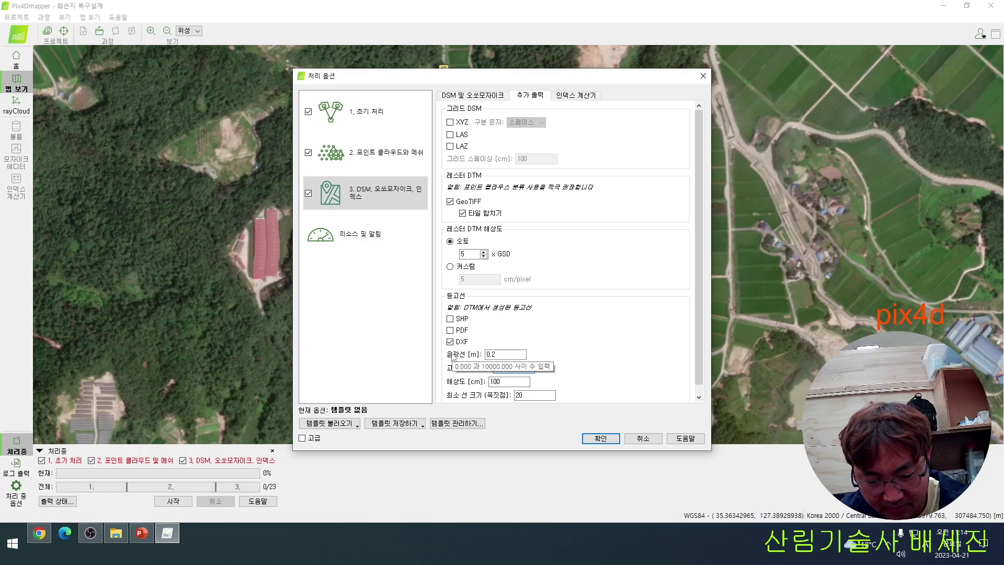
{"action": "type", "text": "1"}
{"action": "left_click", "coordinate": [511, 380]}
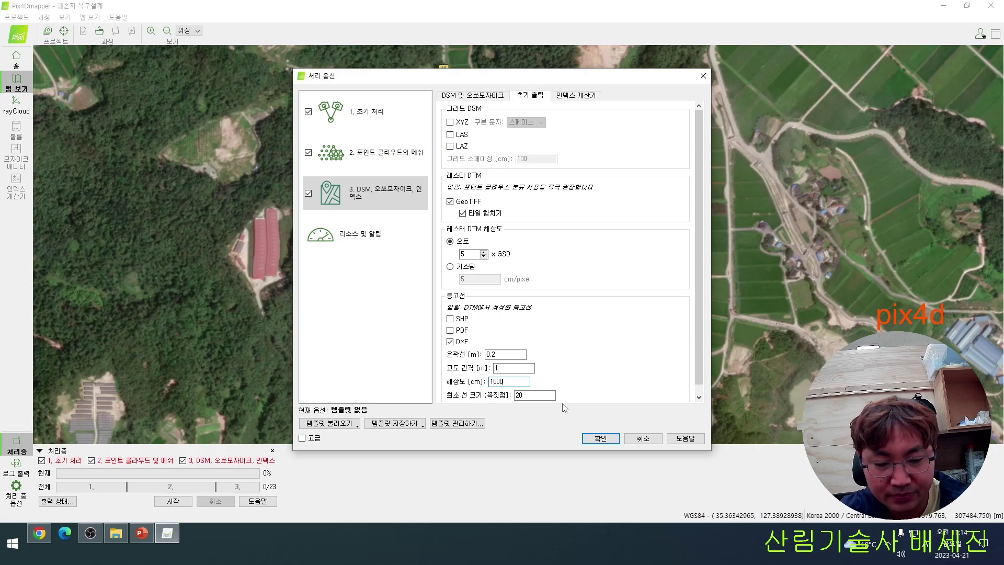
{"action": "left_click", "coordinate": [613, 441]}
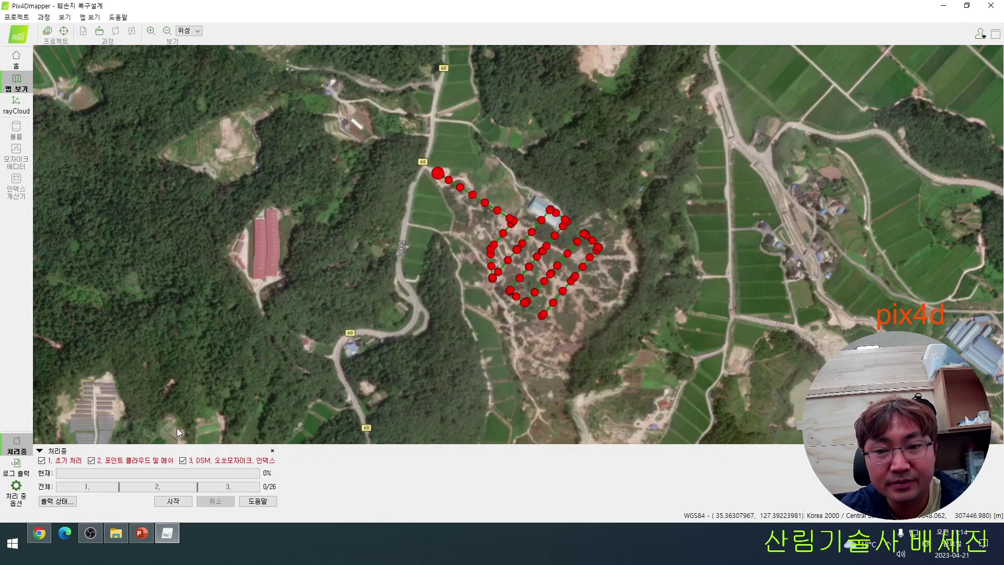
Run all three processing stages for the project and close the quality report when processing completes.
{"action": "left_click", "coordinate": [177, 502]}
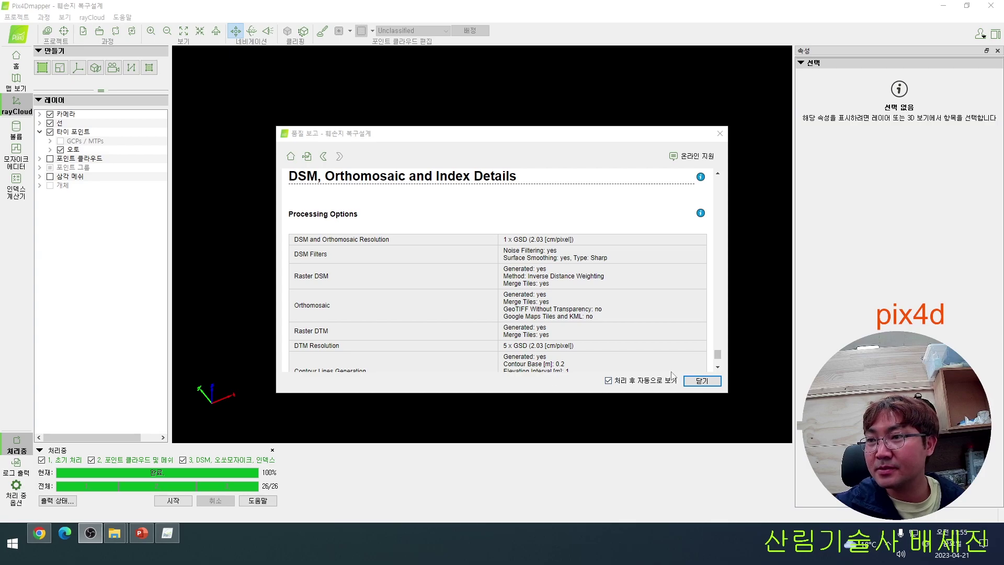
{"action": "left_click", "coordinate": [688, 379]}
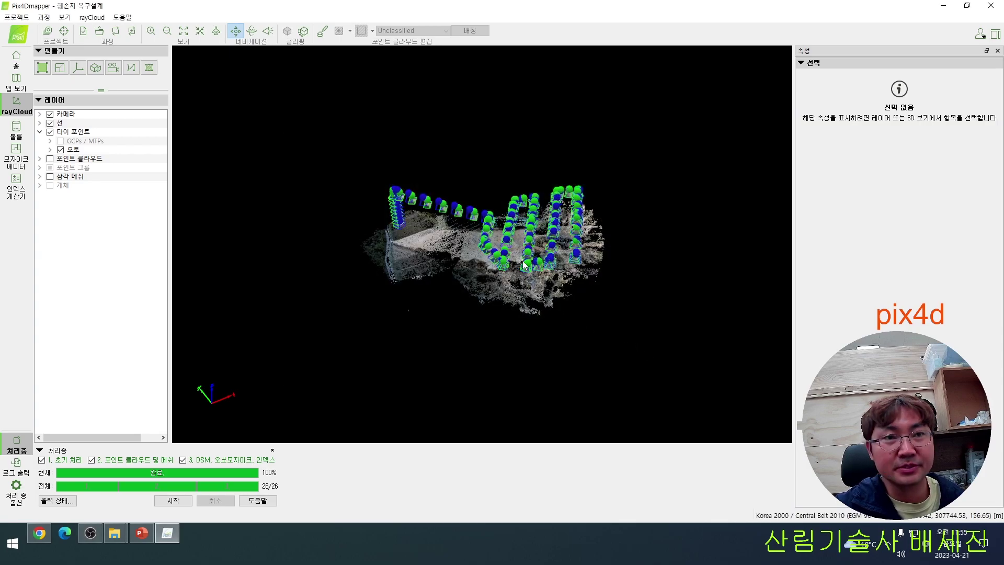
Examine the reconstructed tie points and camera positions in the rayCloud view, both close up and from several angles.
{"action": "scroll", "coordinate": [532, 262], "scroll_direction": "up", "scroll_amount": 3}
{"action": "scroll", "coordinate": [534, 265], "scroll_direction": "up", "scroll_amount": 1}
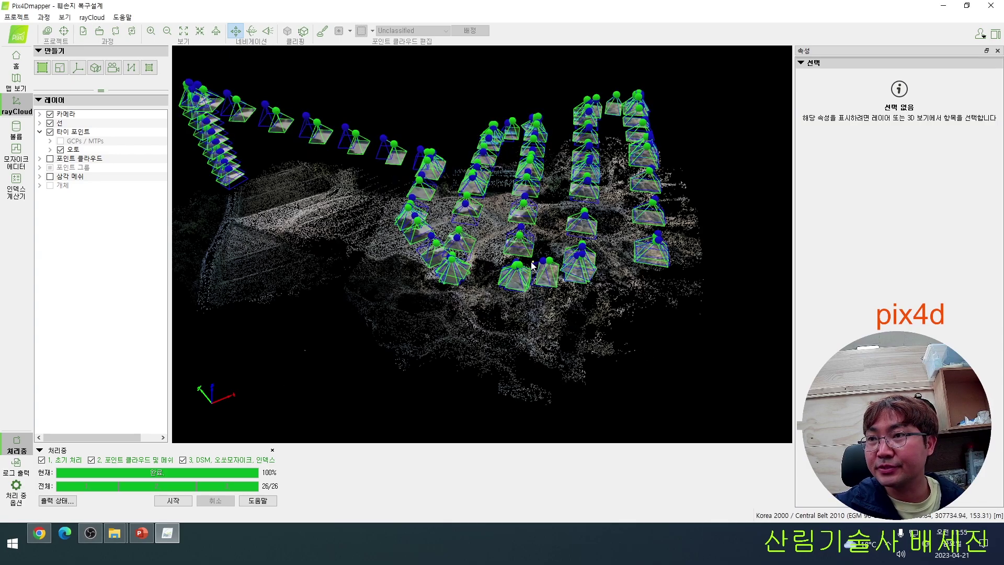
{"action": "left_click_drag", "start_coordinate": [393, 230], "coordinate": [421, 255]}
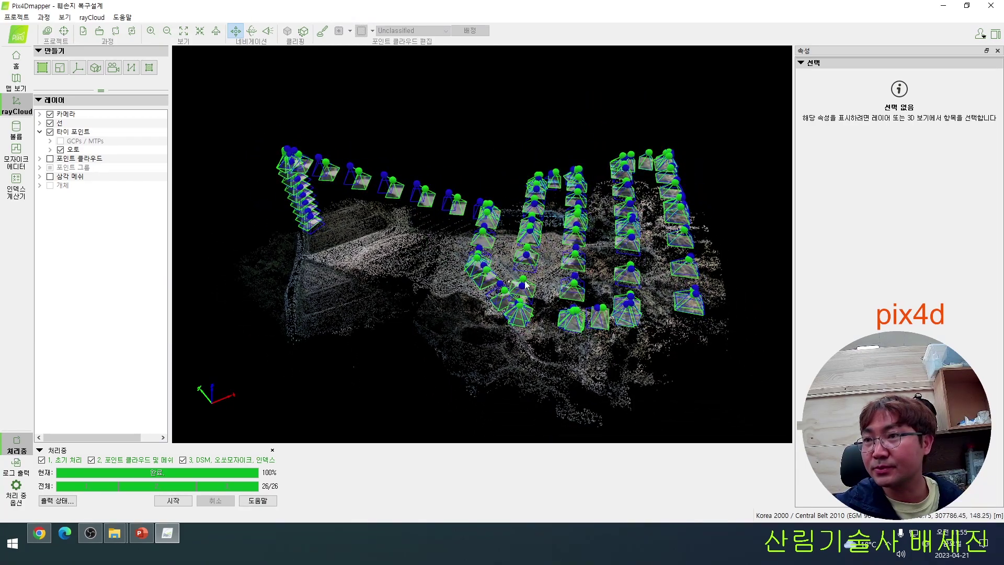
{"action": "scroll", "coordinate": [468, 263], "scroll_direction": "up", "scroll_amount": 6}
{"action": "left_click_drag", "start_coordinate": [468, 263], "coordinate": [796, 208]}
{"action": "left_click_drag", "start_coordinate": [440, 278], "coordinate": [623, 264]}
{"action": "scroll", "coordinate": [448, 228], "scroll_direction": "up", "scroll_amount": 5}
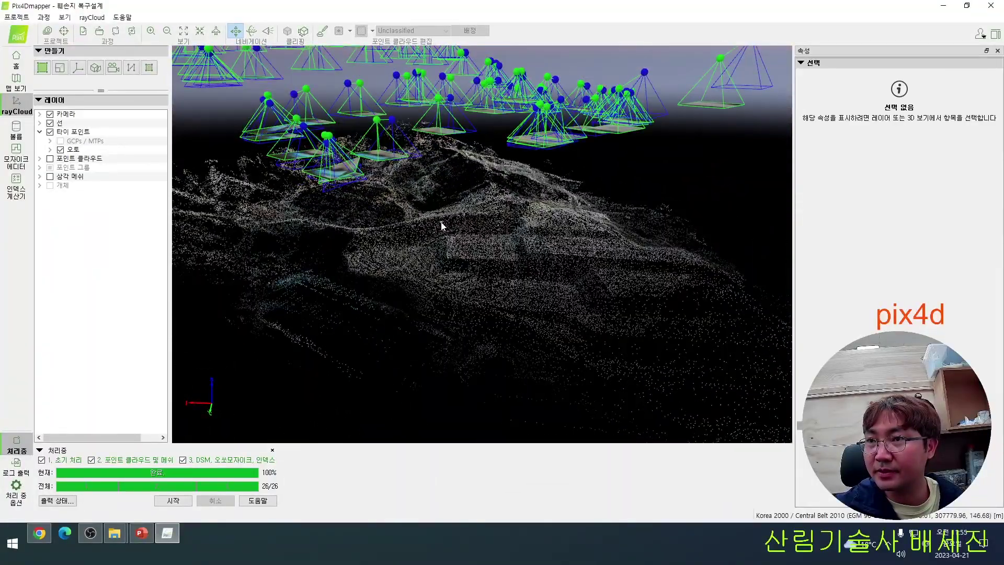
{"action": "left_click_drag", "start_coordinate": [527, 263], "coordinate": [613, 272]}
{"action": "scroll", "coordinate": [603, 264], "scroll_direction": "up", "scroll_amount": 5}
{"action": "scroll", "coordinate": [585, 268], "scroll_direction": "up", "scroll_amount": 4}
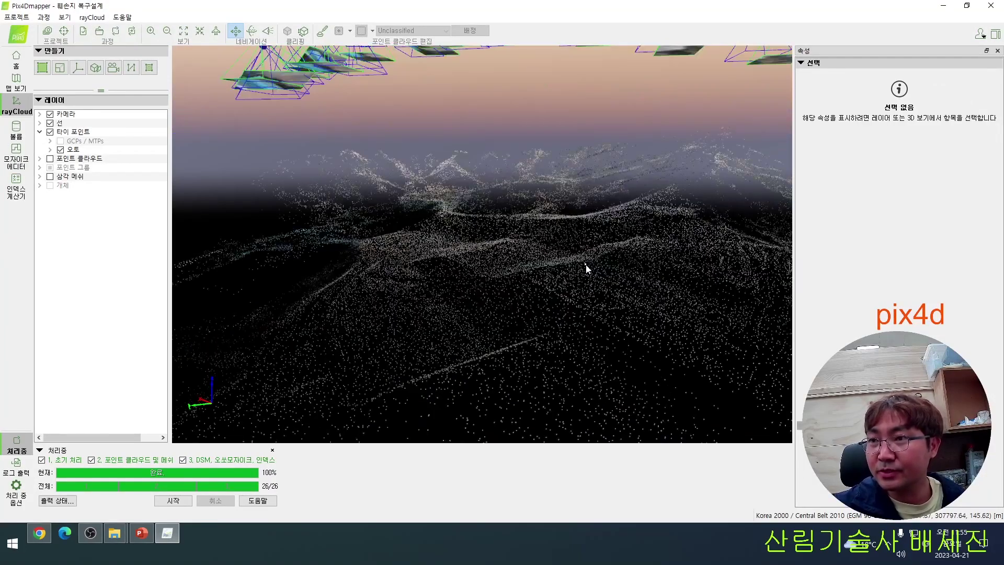
{"action": "left_click_drag", "start_coordinate": [510, 280], "coordinate": [361, 316]}
{"action": "right_click_drag", "start_coordinate": [361, 315], "coordinate": [560, 314]}
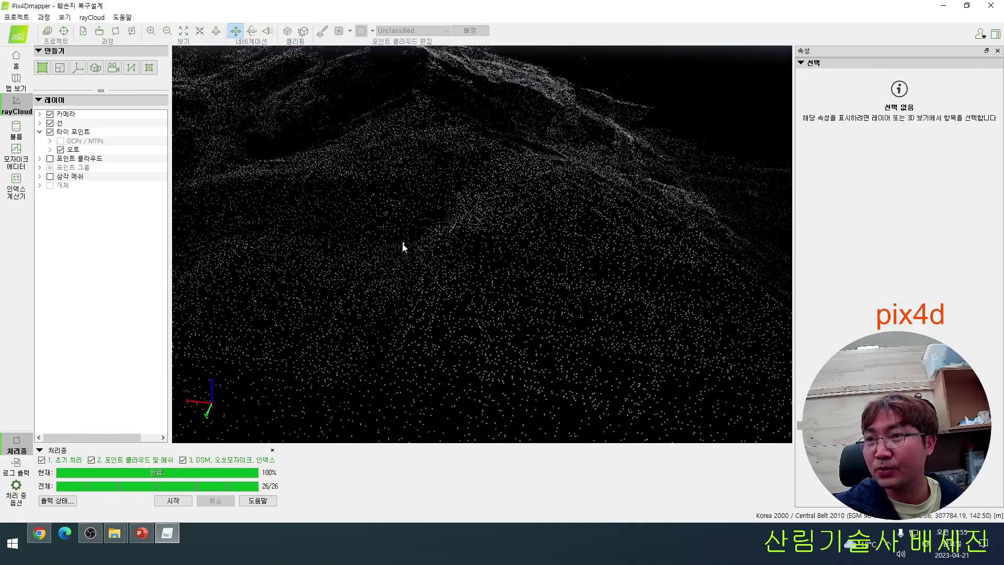
{"action": "scroll", "coordinate": [403, 247], "scroll_direction": "down", "scroll_amount": 5}
{"action": "left_click_drag", "start_coordinate": [401, 243], "coordinate": [397, 209]}
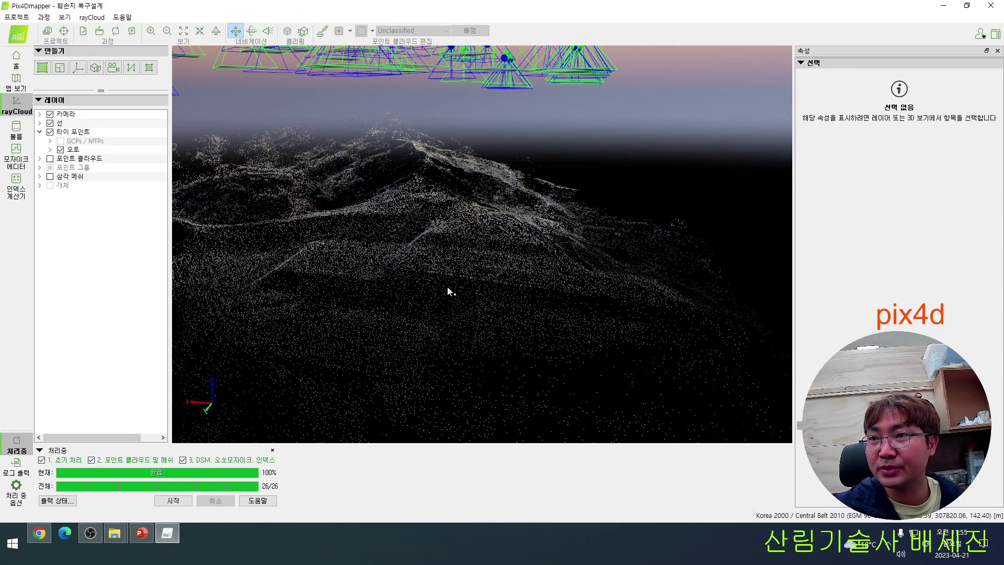
{"action": "scroll", "coordinate": [447, 288], "scroll_direction": "down", "scroll_amount": 2}
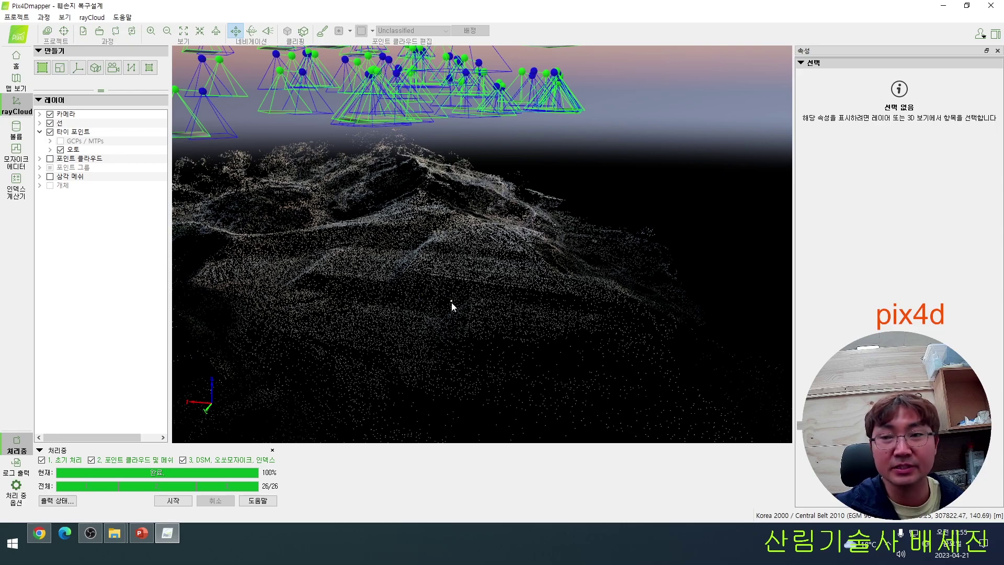
Switch to File Explorer and open the 1_initial folder inside the 훼손지 복구설계 project folder under 02.pix4d.
{"action": "mouse_move", "coordinate": [116, 531]}
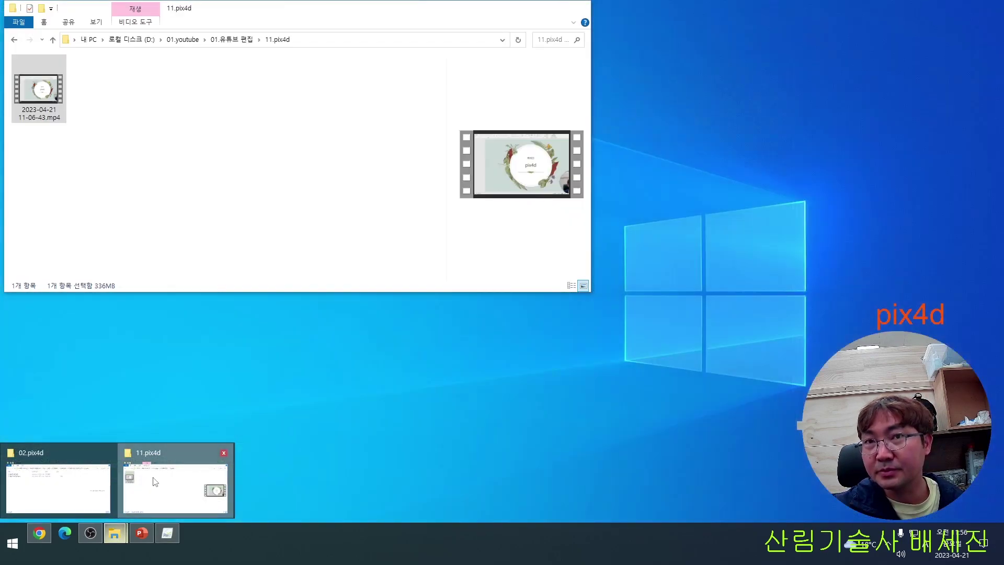
{"action": "left_click", "coordinate": [156, 482]}
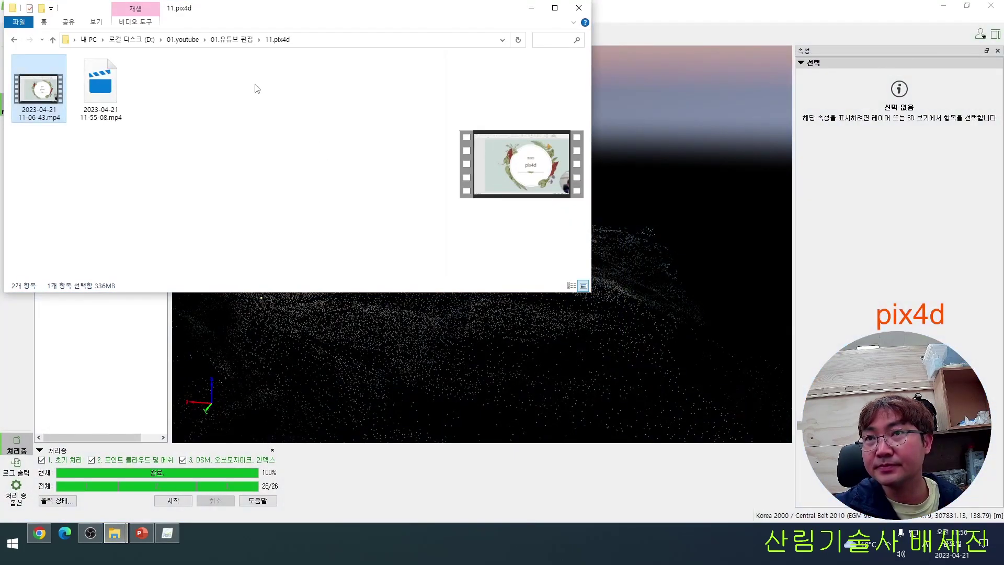
{"action": "mouse_move", "coordinate": [114, 532]}
{"action": "left_click", "coordinate": [58, 497]}
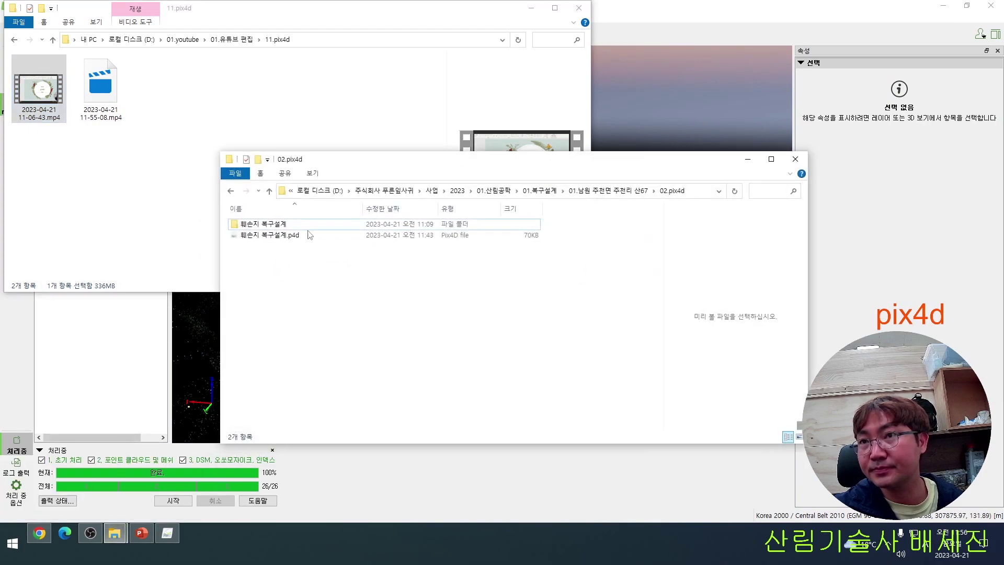
{"action": "double_click", "coordinate": [311, 224]}
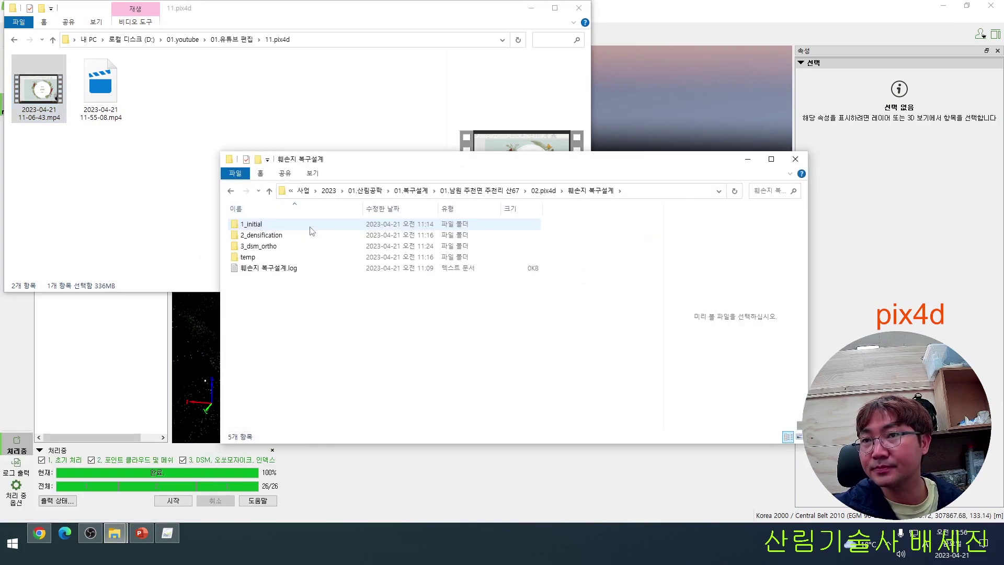
{"action": "double_click", "coordinate": [308, 227]}
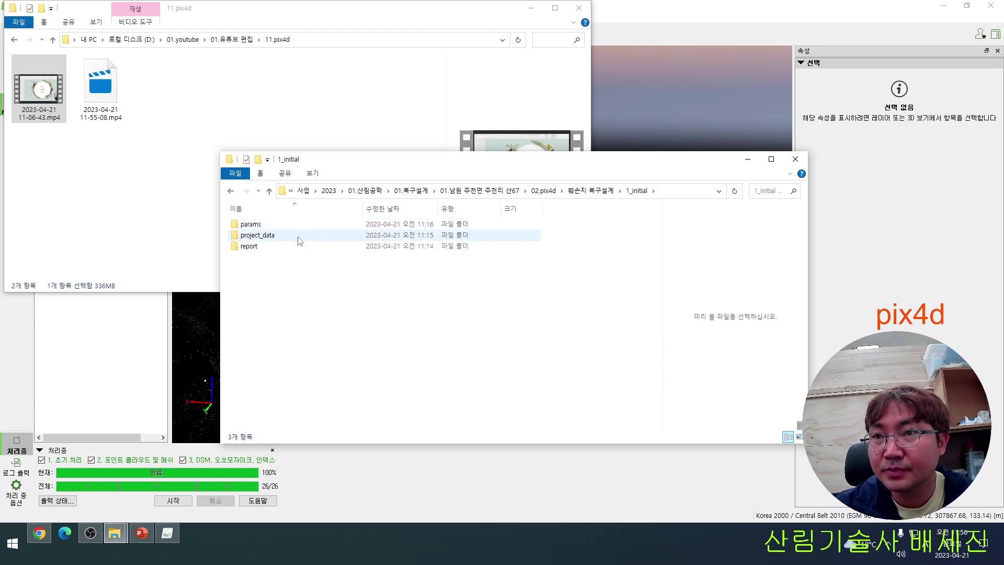
Check the contents of the params and project_data folders in 1_initial.
{"action": "double_click", "coordinate": [295, 227]}
{"action": "key", "text": "alt+Left"}
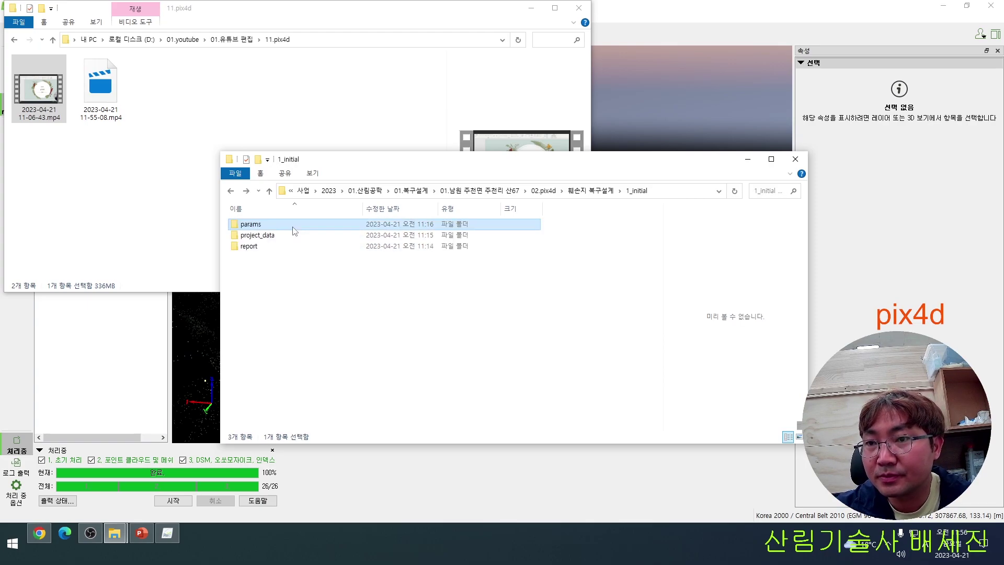
{"action": "double_click", "coordinate": [291, 234]}
{"action": "key", "text": "alt+Left"}
Open 훼손지 복구설계_report.pdf from the report folder and decline the browser's profile sync offer.
{"action": "double_click", "coordinate": [282, 247]}
{"action": "left_click", "coordinate": [281, 250]}
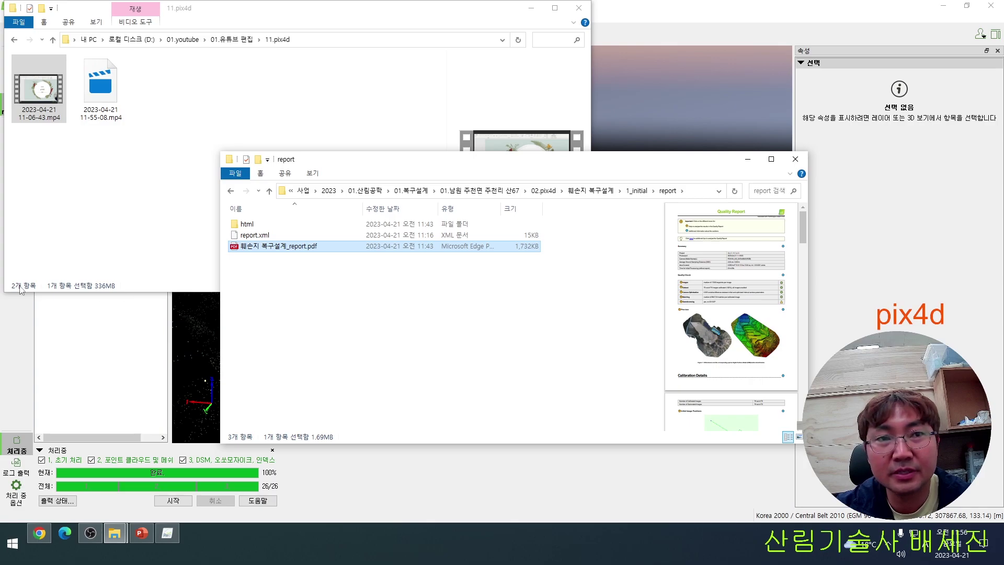
{"action": "double_click", "coordinate": [335, 247]}
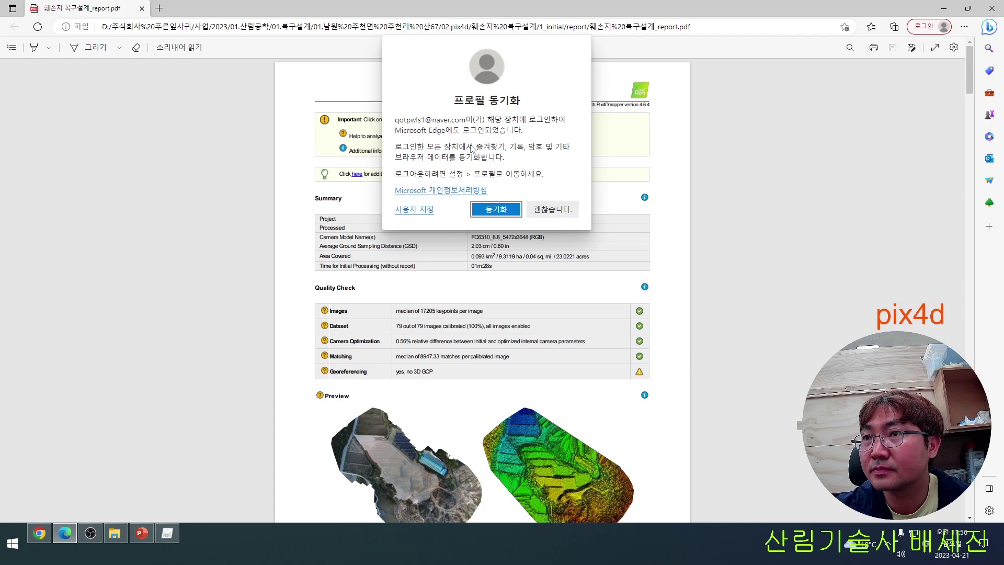
{"action": "left_click", "coordinate": [561, 219]}
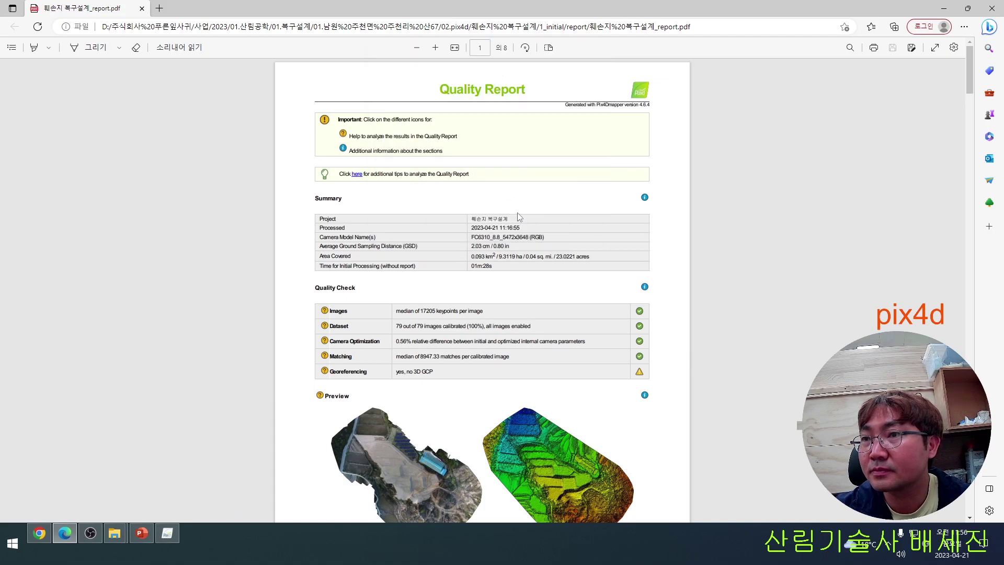
Read through the quality report from the summary and quality check to the last page, and close it.
{"action": "scroll", "coordinate": [516, 213], "scroll_direction": "down", "scroll_amount": 4}
{"action": "scroll", "coordinate": [420, 262], "scroll_direction": "up", "scroll_amount": 2}
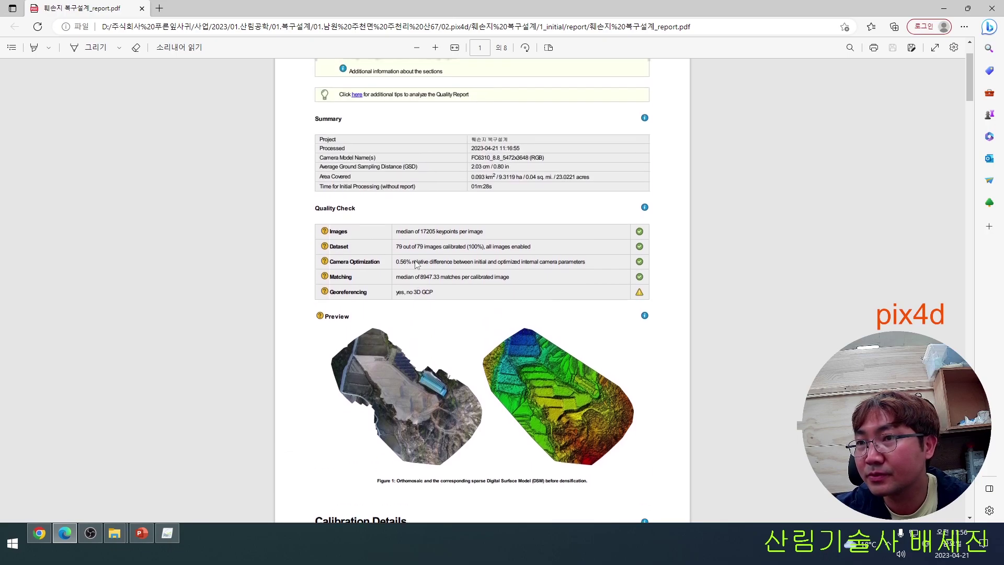
{"action": "scroll", "coordinate": [417, 264], "scroll_direction": "down", "scroll_amount": 7}
{"action": "scroll", "coordinate": [417, 262], "scroll_direction": "down", "scroll_amount": 15}
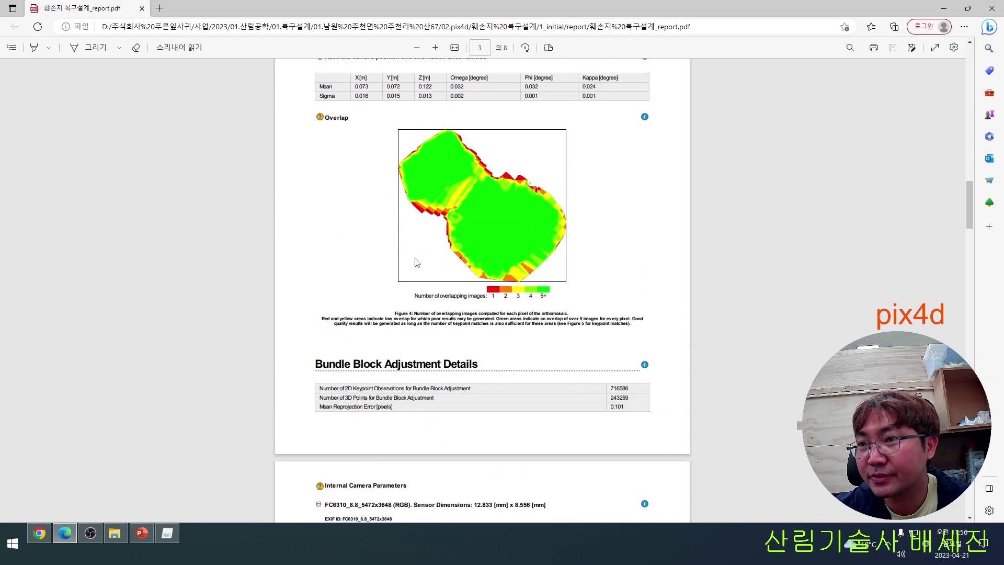
{"action": "scroll", "coordinate": [417, 262], "scroll_direction": "down", "scroll_amount": 15}
{"action": "scroll", "coordinate": [416, 262], "scroll_direction": "up", "scroll_amount": 1}
{"action": "scroll", "coordinate": [416, 263], "scroll_direction": "down", "scroll_amount": 15}
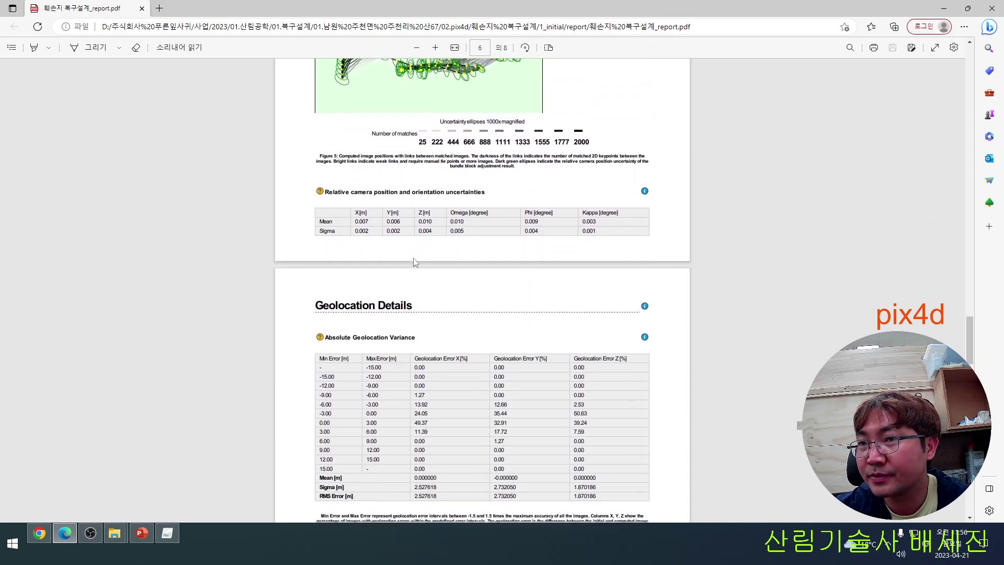
{"action": "scroll", "coordinate": [414, 261], "scroll_direction": "down", "scroll_amount": 10}
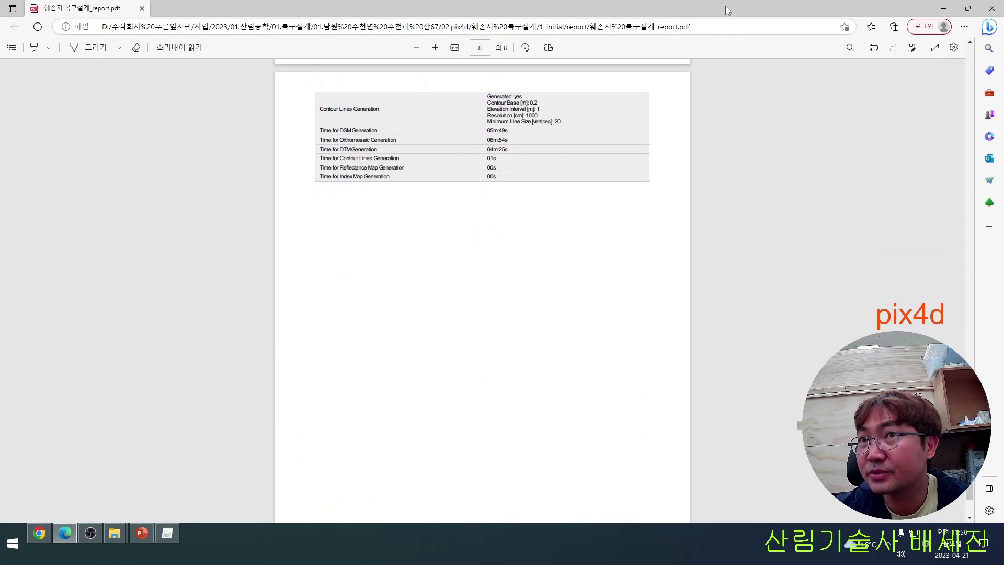
{"action": "left_click", "coordinate": [992, 8]}
Go back to the project folder and check the exported mesh files in the 3d_mesh folder of 2_densification.
{"action": "key", "text": "BackSpace"}
{"action": "key", "text": "BackSpace"}
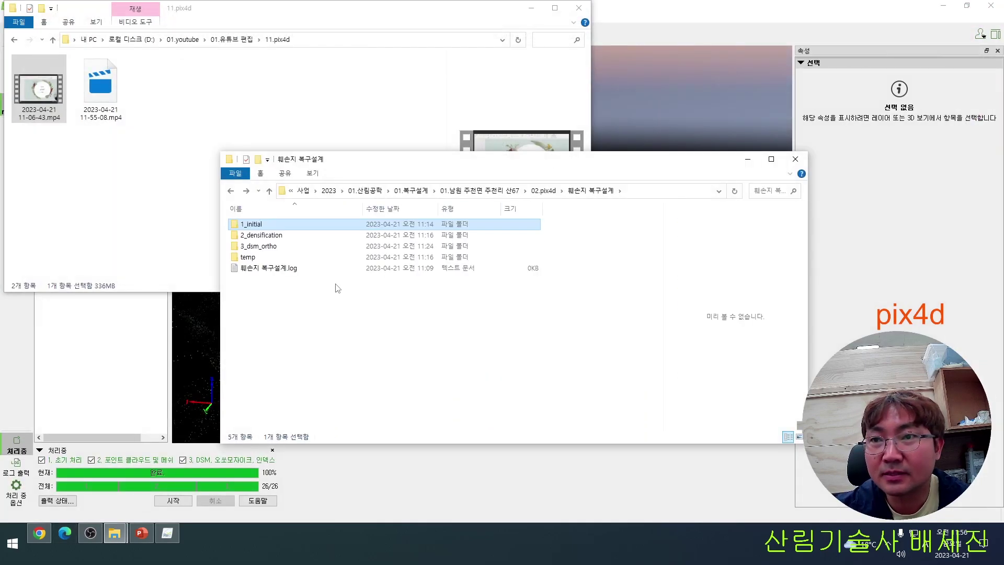
{"action": "double_click", "coordinate": [300, 236]}
{"action": "double_click", "coordinate": [295, 225]}
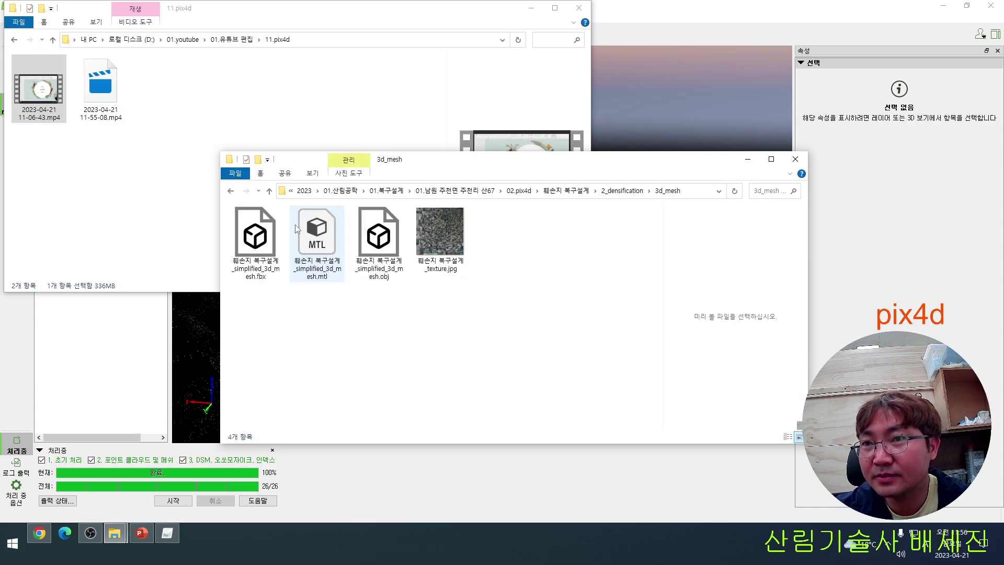
{"action": "key", "text": "BackSpace"}
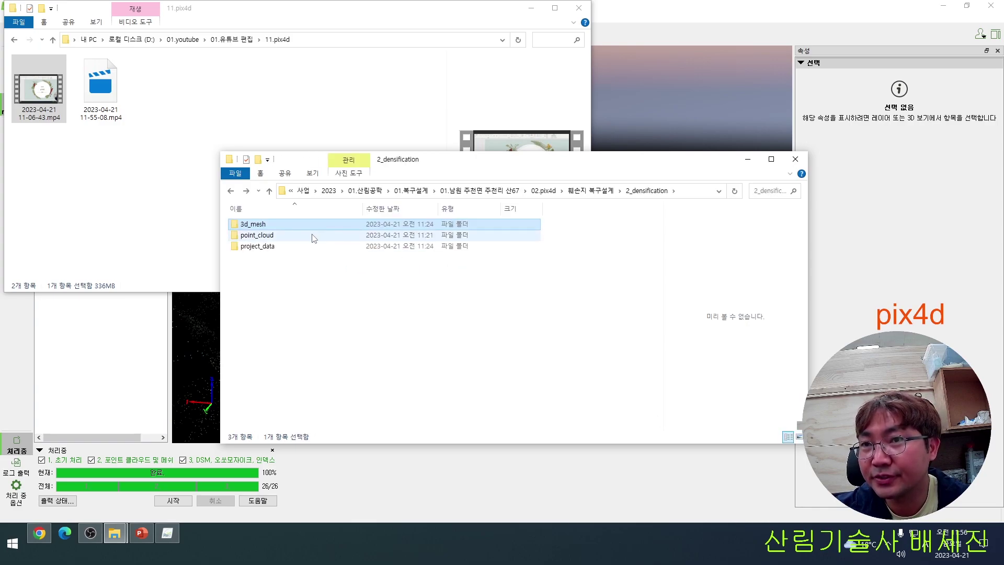
Check the point_cloud and project_data folders in 2_densification and return to the project folder.
{"action": "double_click", "coordinate": [314, 235]}
{"action": "key", "text": "BackSpace"}
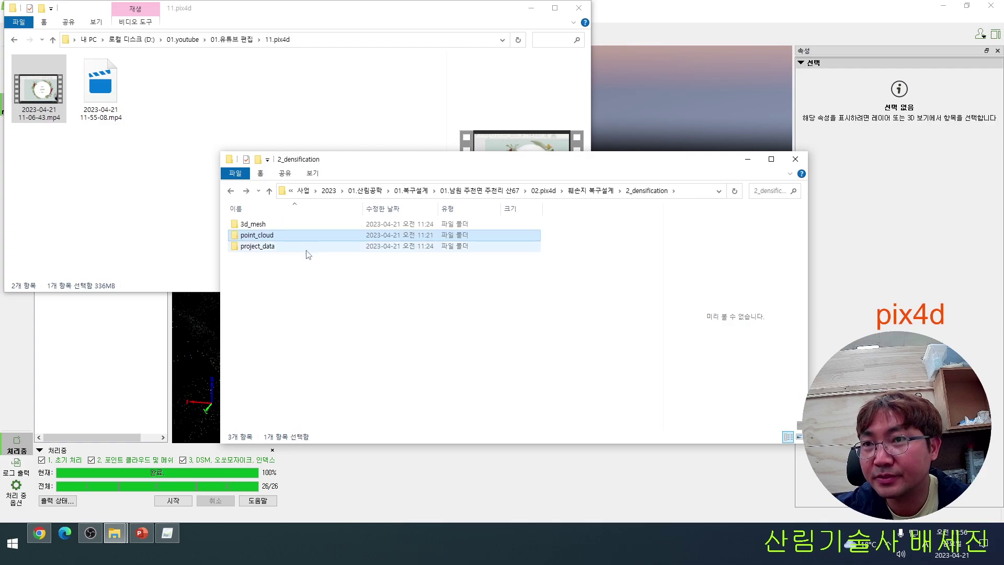
{"action": "double_click", "coordinate": [307, 246]}
{"action": "double_click", "coordinate": [304, 225]}
{"action": "key", "text": "BackSpace"}
{"action": "key", "text": "BackSpace"}
{"action": "key", "text": "BackSpace"}
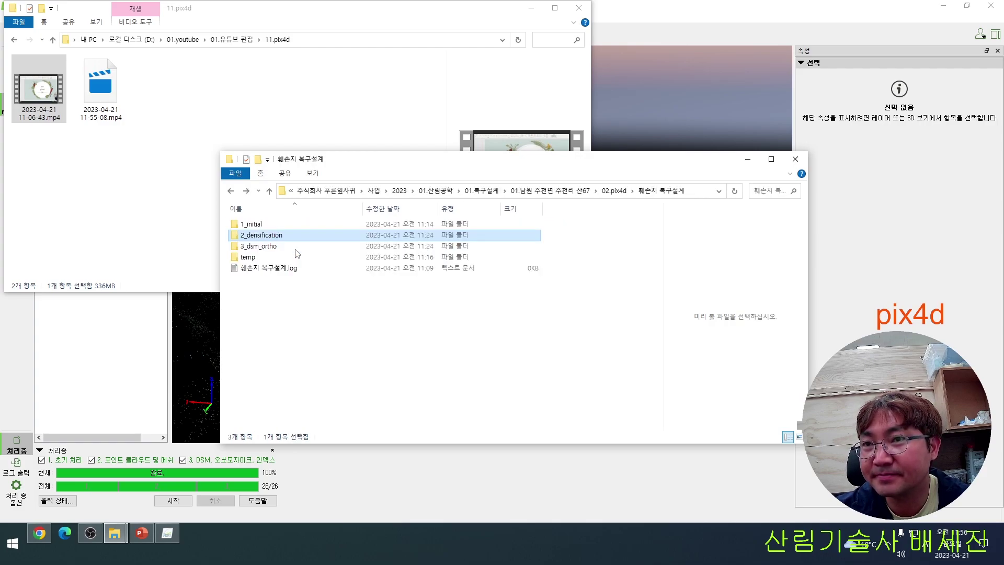
Check the 1_dsm folder in 3_dsm_ortho and open the transparent mosaic TIF from the 2_mosaic folder.
{"action": "left_click", "coordinate": [295, 248]}
{"action": "double_click", "coordinate": [295, 248]}
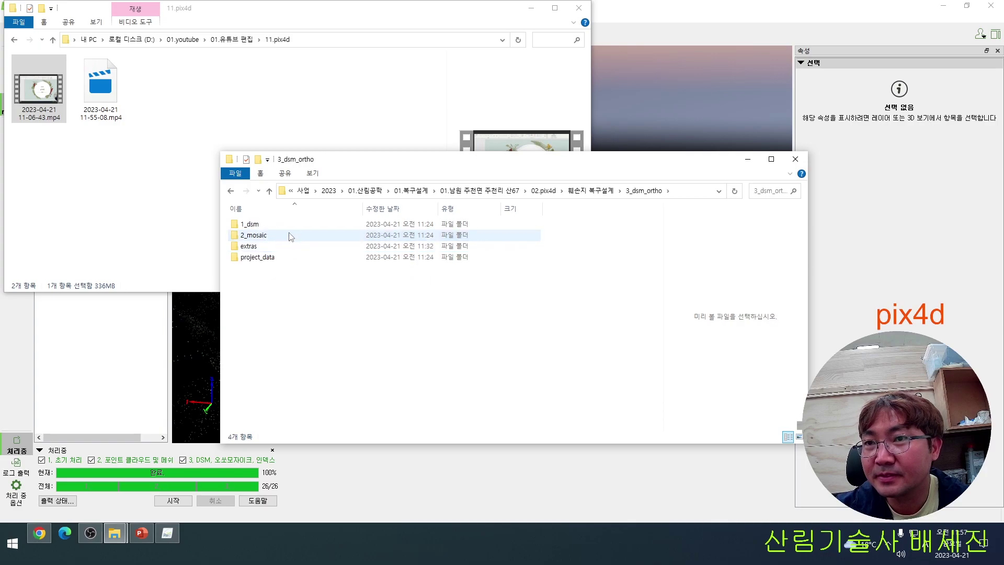
{"action": "double_click", "coordinate": [288, 225]}
{"action": "key", "text": "BackSpace"}
{"action": "double_click", "coordinate": [285, 236]}
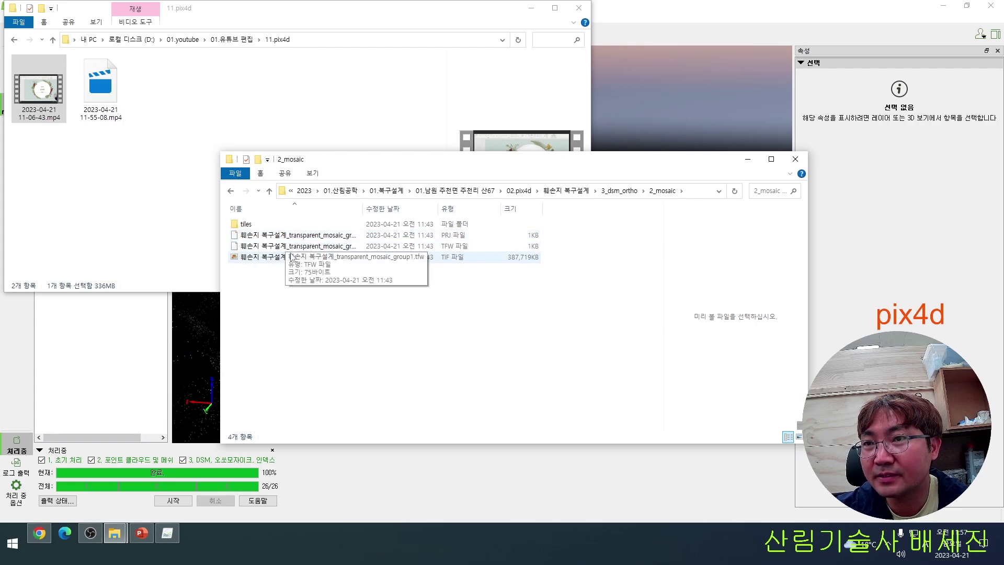
{"action": "left_click", "coordinate": [292, 259]}
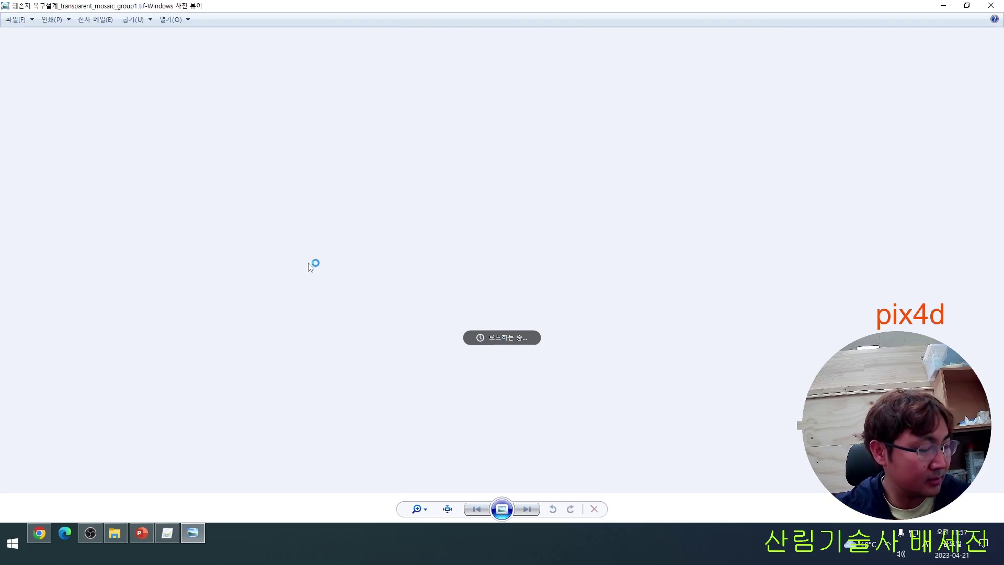
Examine the orthomosaic's detail along the access road, the graded terraces and the surrounding slopes.
{"action": "scroll", "coordinate": [452, 246], "scroll_direction": "up", "scroll_amount": 5}
{"action": "scroll", "coordinate": [359, 228], "scroll_direction": "up", "scroll_amount": 1}
{"action": "scroll", "coordinate": [166, 151], "scroll_direction": "up", "scroll_amount": 3}
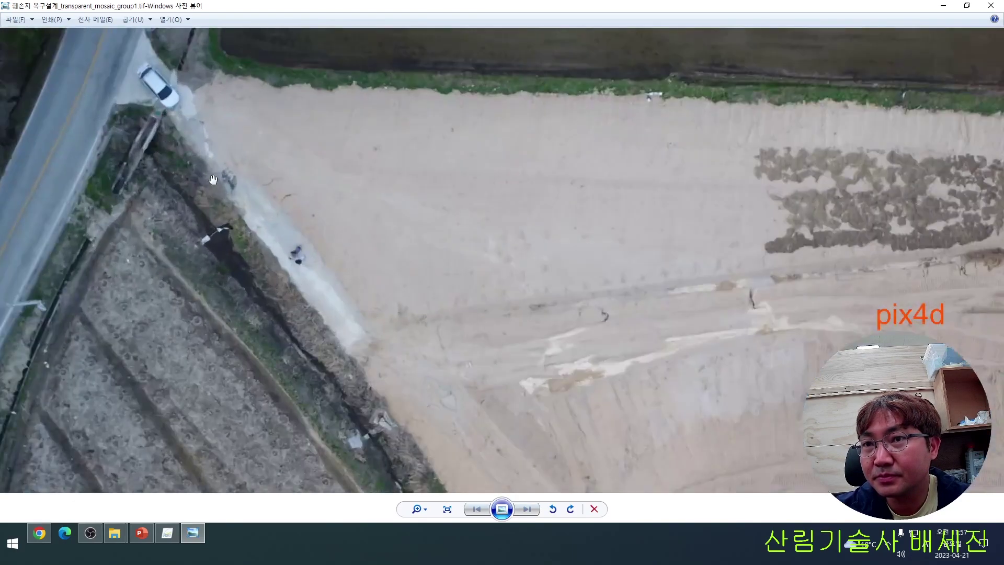
{"action": "scroll", "coordinate": [310, 271], "scroll_direction": "up", "scroll_amount": 4}
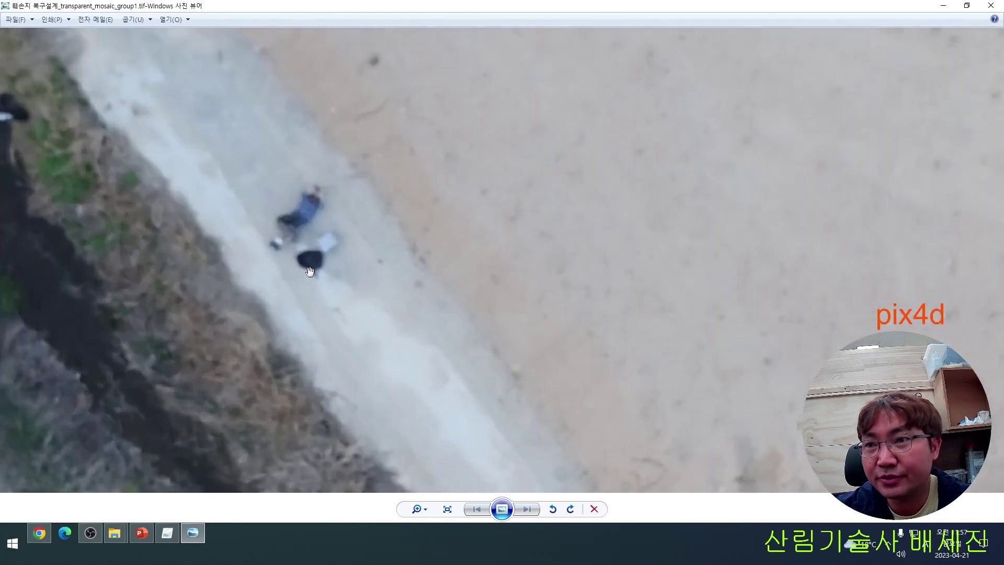
{"action": "scroll", "coordinate": [310, 271], "scroll_direction": "down", "scroll_amount": 6}
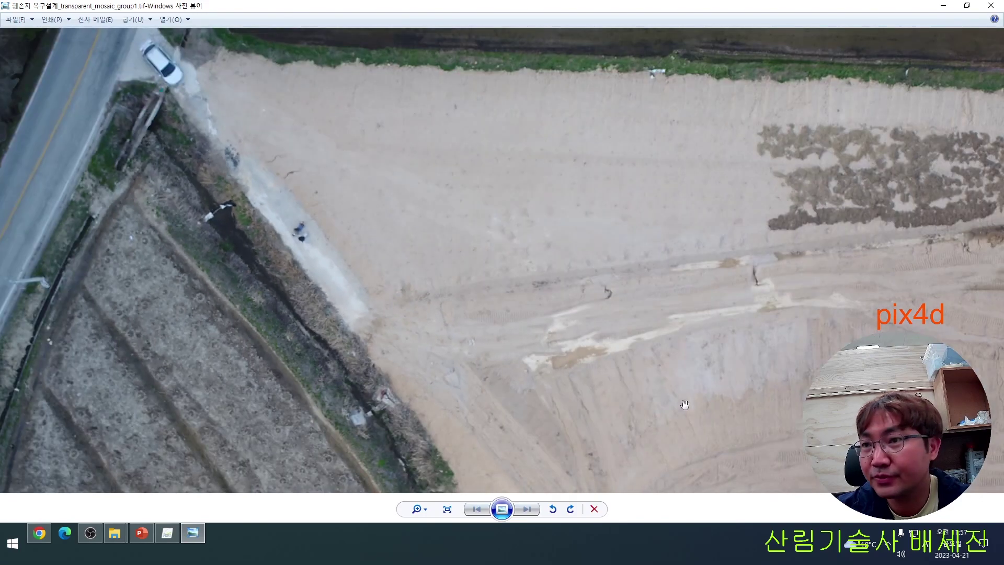
{"action": "scroll", "coordinate": [325, 49], "scroll_direction": "down", "scroll_amount": 3}
{"action": "scroll", "coordinate": [416, 164], "scroll_direction": "down", "scroll_amount": 3}
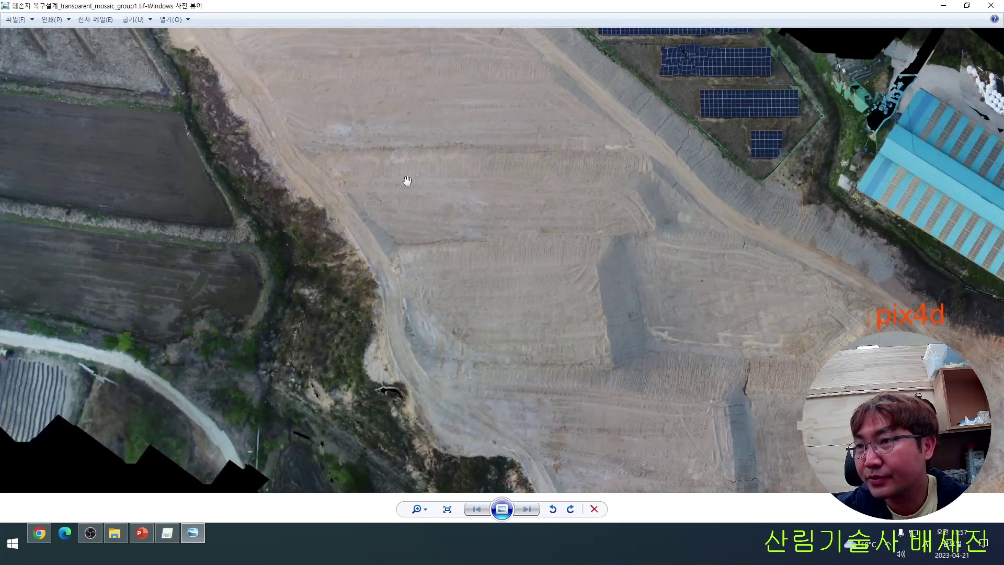
{"action": "scroll", "coordinate": [506, 240], "scroll_direction": "down", "scroll_amount": 2}
{"action": "left_click_drag", "start_coordinate": [603, 293], "coordinate": [445, 164]}
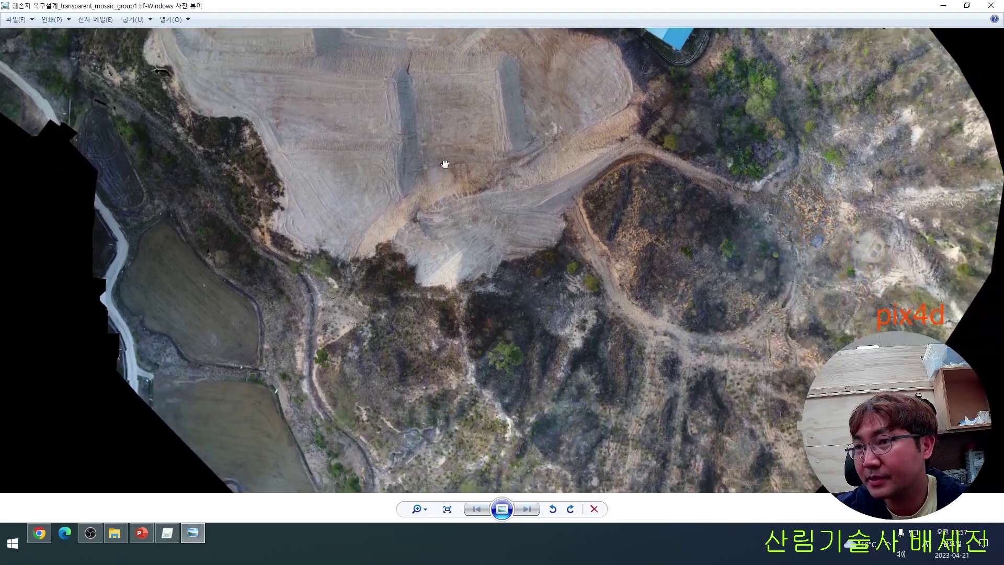
{"action": "scroll", "coordinate": [446, 174], "scroll_direction": "up", "scroll_amount": 1}
{"action": "scroll", "coordinate": [502, 213], "scroll_direction": "down", "scroll_amount": 3}
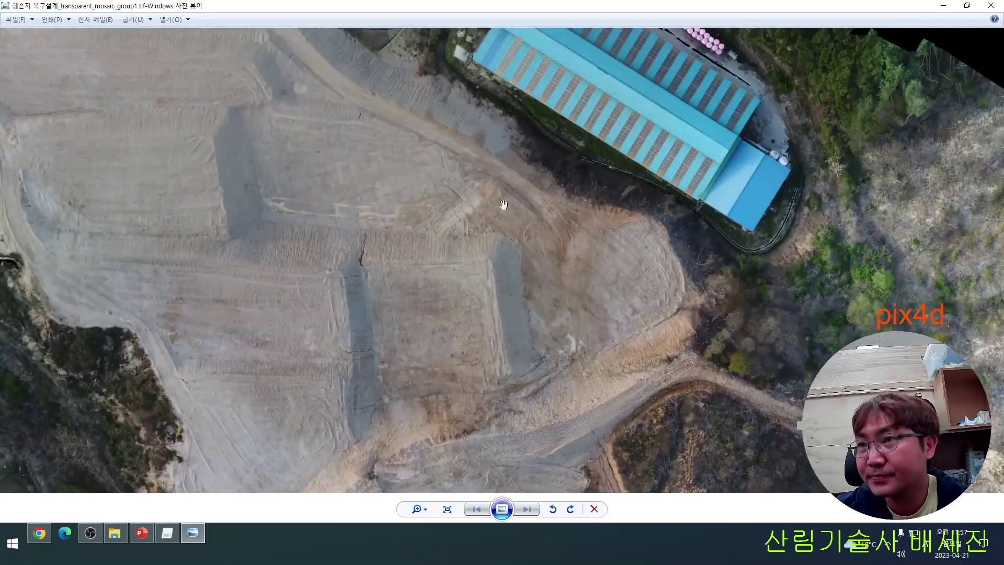
{"action": "scroll", "coordinate": [448, 298], "scroll_direction": "down", "scroll_amount": 1}
{"action": "scroll", "coordinate": [468, 162], "scroll_direction": "up", "scroll_amount": 2}
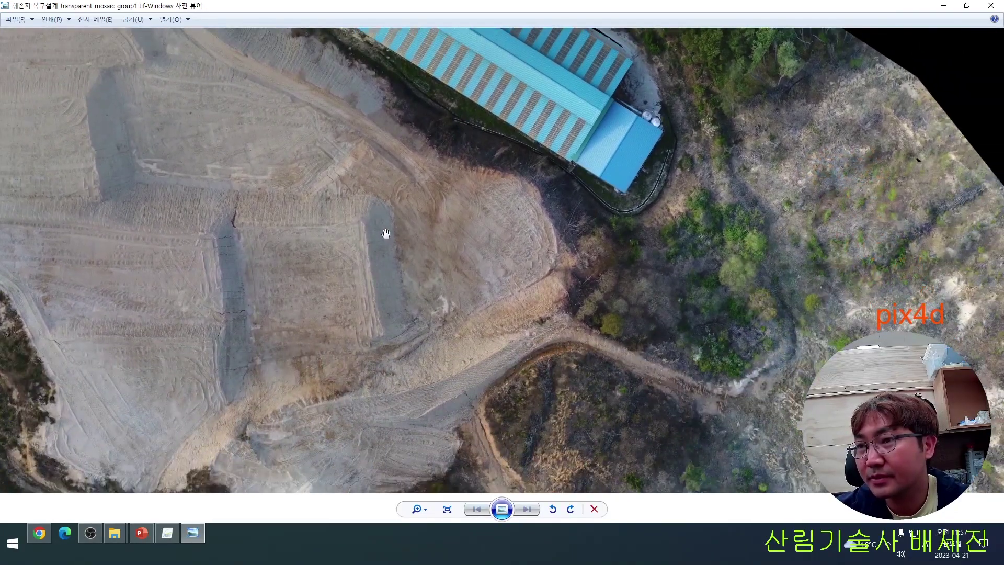
Inspect the orthomosaic close up at the slope shrub, the access road bend and the lower fill area, and close the image.
{"action": "scroll", "coordinate": [498, 303], "scroll_direction": "up", "scroll_amount": 4}
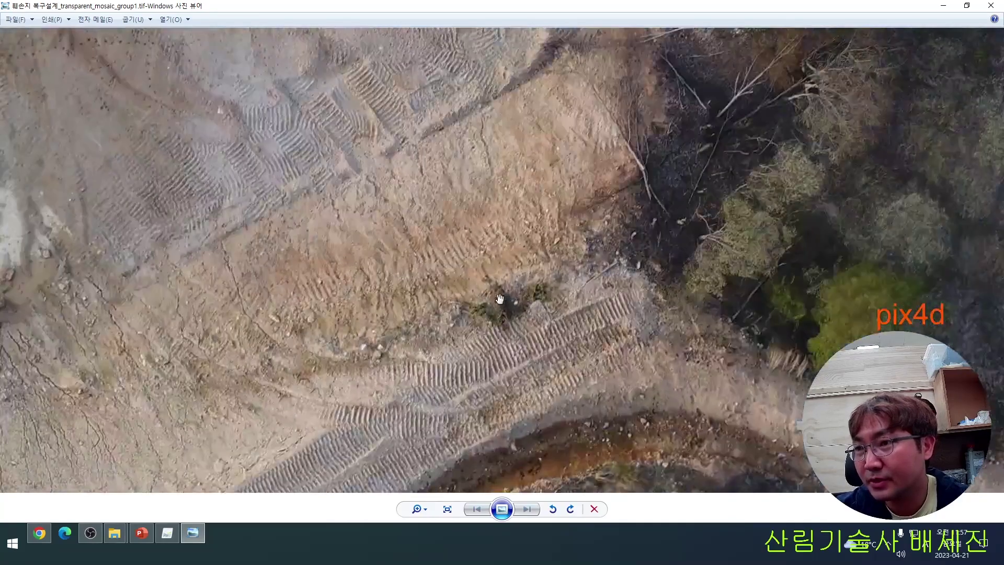
{"action": "scroll", "coordinate": [499, 304], "scroll_direction": "up", "scroll_amount": 2}
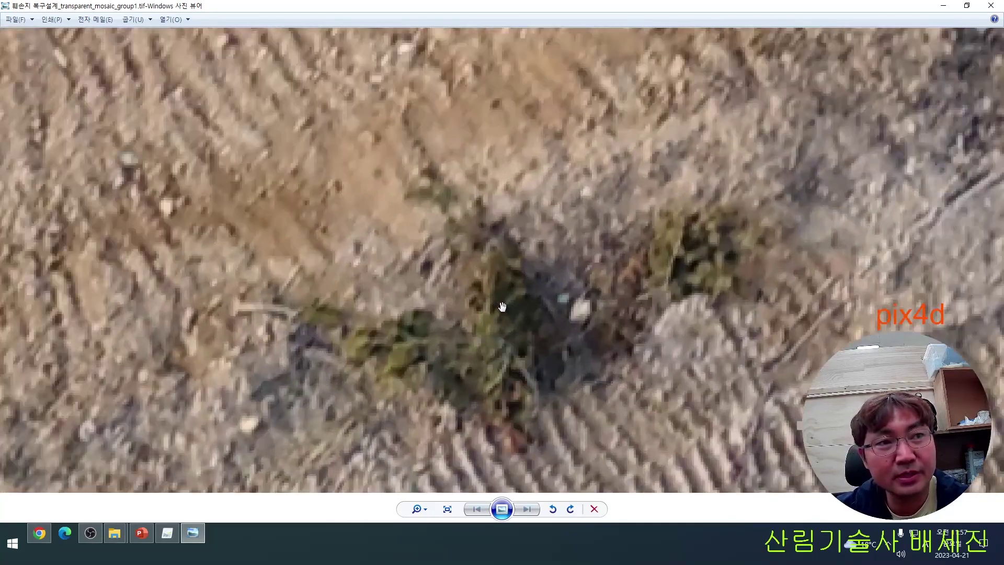
{"action": "scroll", "coordinate": [570, 349], "scroll_direction": "down", "scroll_amount": 3}
{"action": "left_click_drag", "start_coordinate": [570, 350], "coordinate": [213, 76]}
{"action": "scroll", "coordinate": [501, 133], "scroll_direction": "up", "scroll_amount": 3}
{"action": "scroll", "coordinate": [502, 133], "scroll_direction": "down", "scroll_amount": 2}
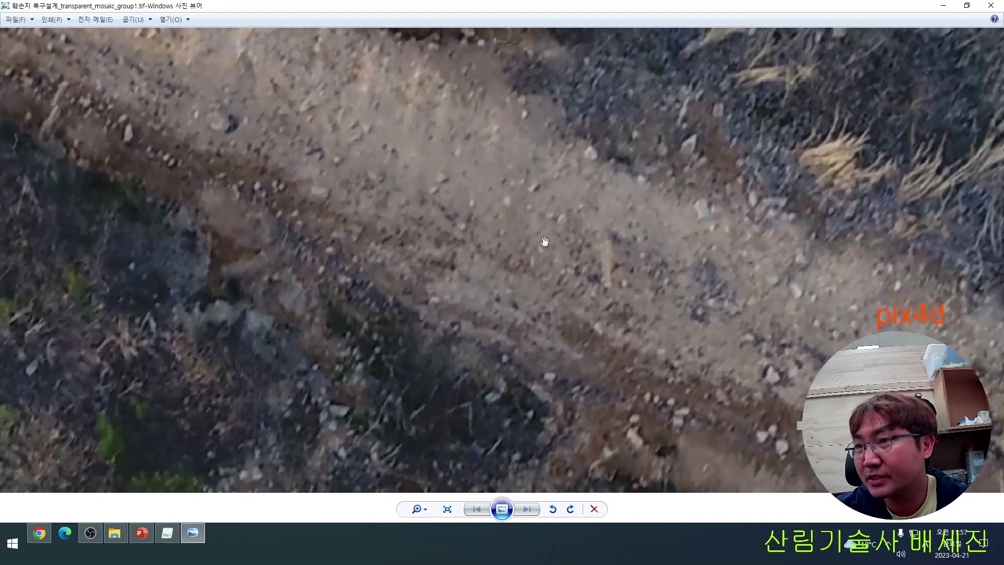
{"action": "scroll", "coordinate": [214, 76], "scroll_direction": "up", "scroll_amount": 2}
{"action": "scroll", "coordinate": [214, 76], "scroll_direction": "down", "scroll_amount": 3}
{"action": "left_click_drag", "start_coordinate": [282, 83], "coordinate": [266, 224]}
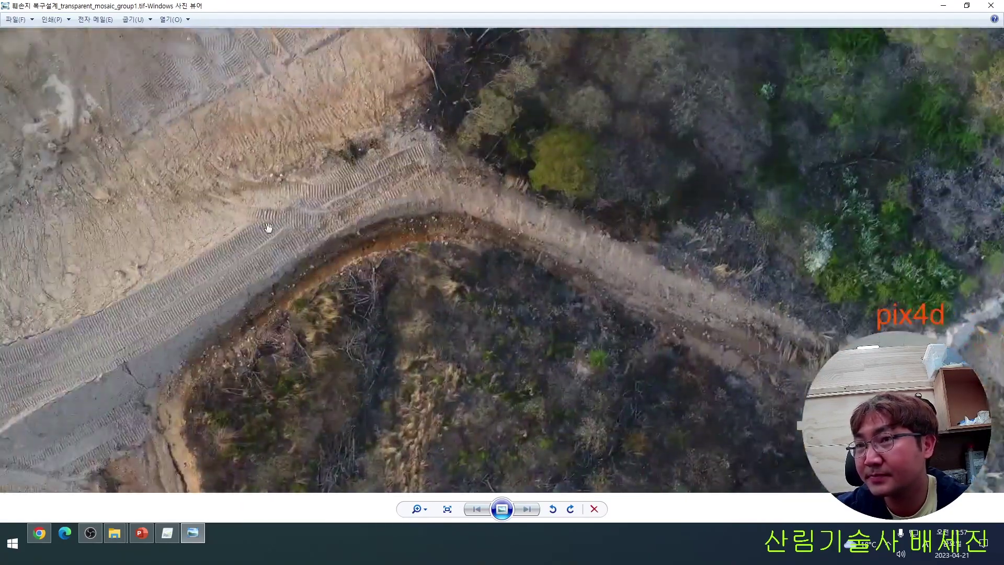
{"action": "scroll", "coordinate": [520, 256], "scroll_direction": "up", "scroll_amount": 3}
{"action": "left_click_drag", "start_coordinate": [520, 257], "coordinate": [461, 245]}
{"action": "scroll", "coordinate": [462, 245], "scroll_direction": "down", "scroll_amount": 1}
{"action": "scroll", "coordinate": [417, 175], "scroll_direction": "down", "scroll_amount": 2}
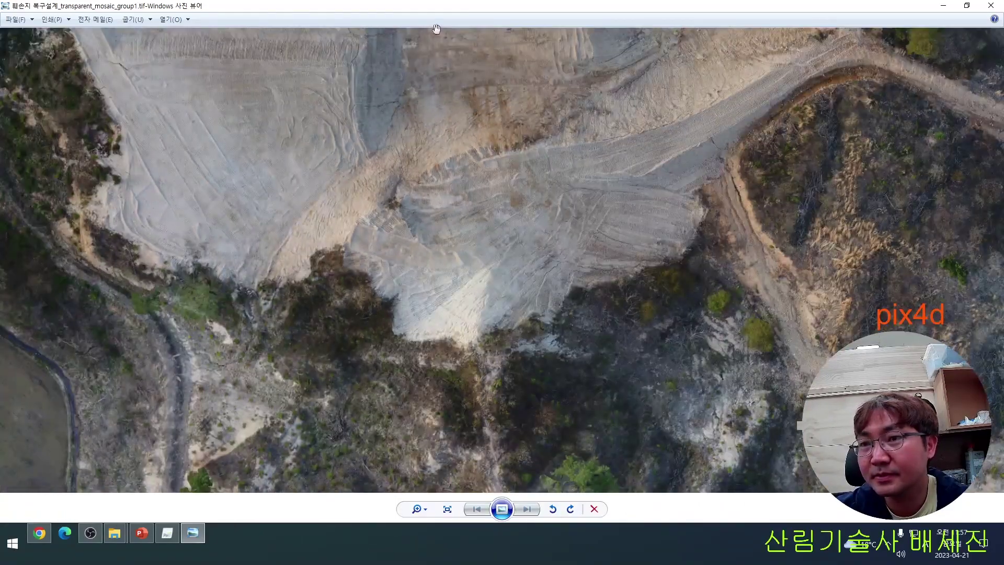
{"action": "left_click", "coordinate": [991, 5]}
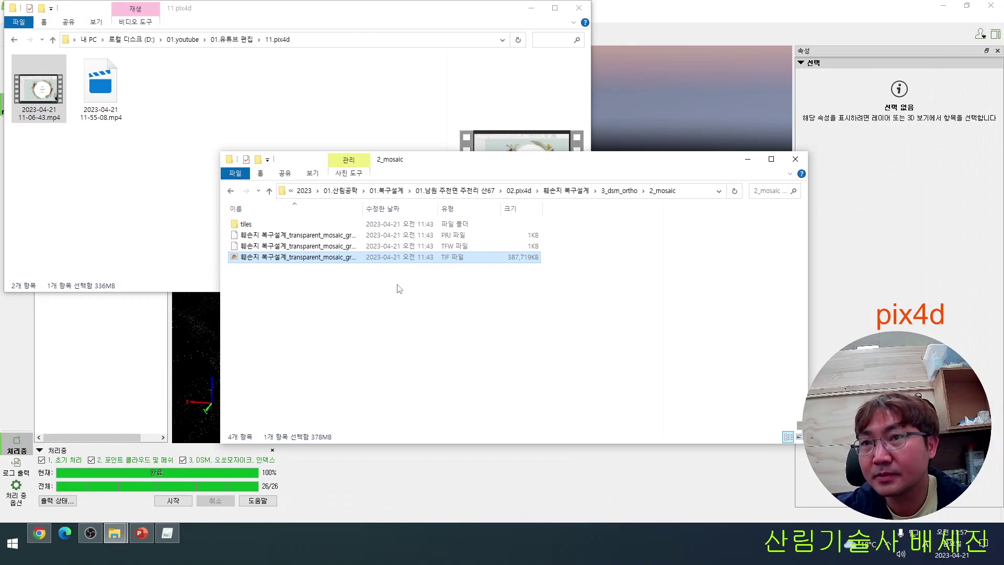
Open the 1 m contour DXF from the contours folder in 3_dsm_ortho's extras in AutoCAD, declining to open a read-only copy.
{"action": "left_click", "coordinate": [622, 191]}
{"action": "left_click", "coordinate": [299, 248]}
{"action": "double_click", "coordinate": [299, 250]}
{"action": "double_click", "coordinate": [293, 226]}
{"action": "left_click", "coordinate": [293, 224]}
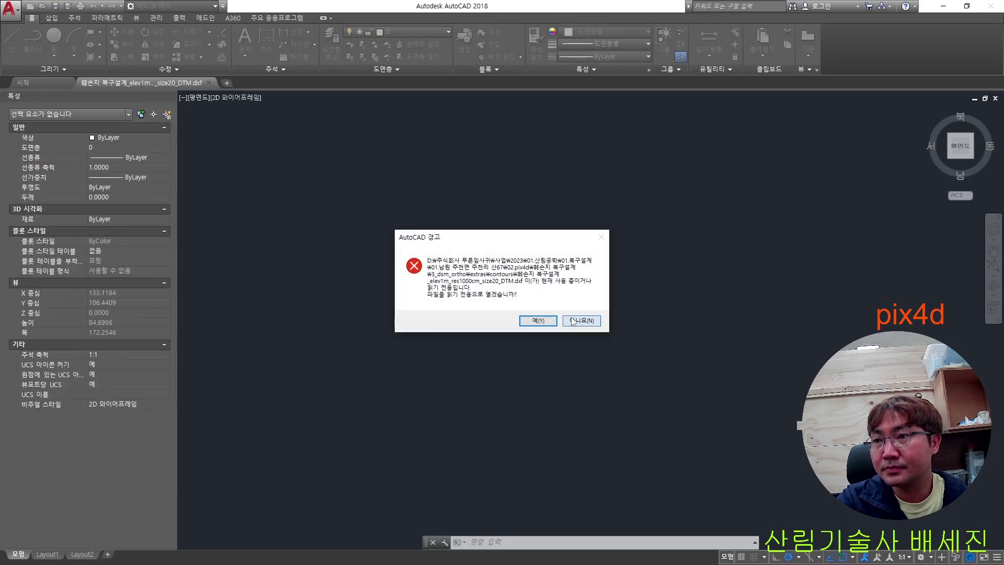
{"action": "left_click", "coordinate": [581, 320]}
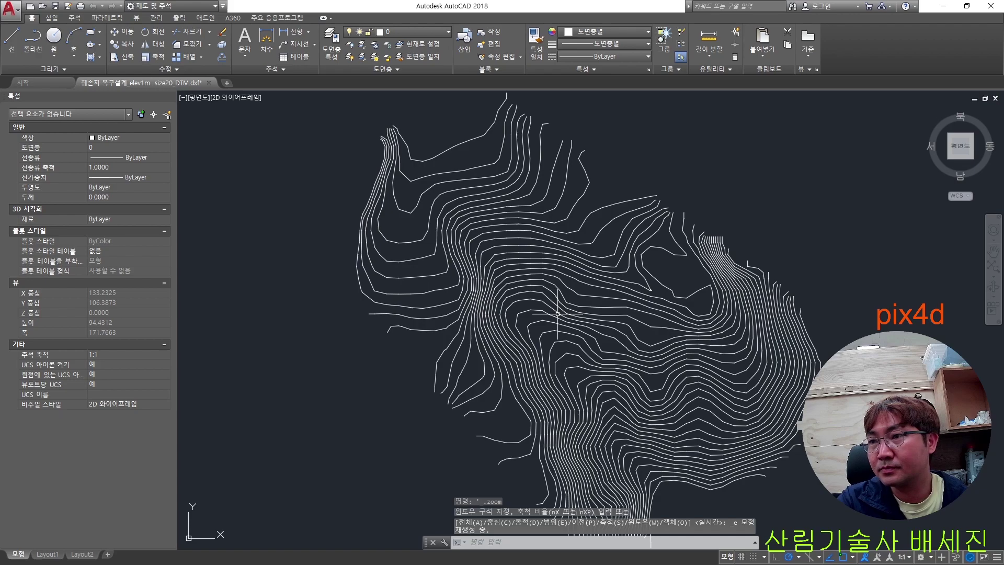
Look over the DTM contour lines and close AutoCAD without saving the drawing.
{"action": "scroll", "coordinate": [607, 225], "scroll_direction": "up", "scroll_amount": 2}
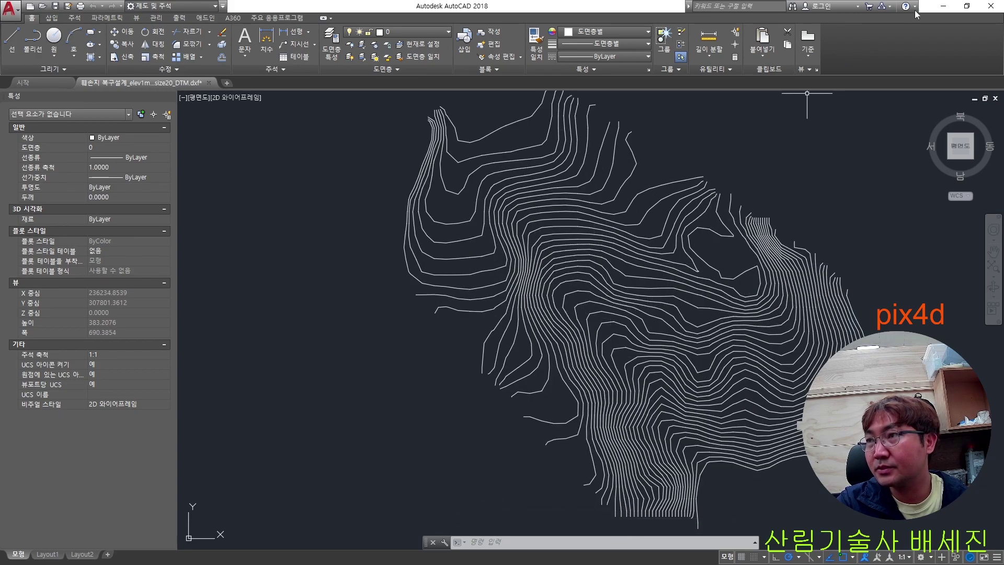
{"action": "left_click", "coordinate": [985, 6]}
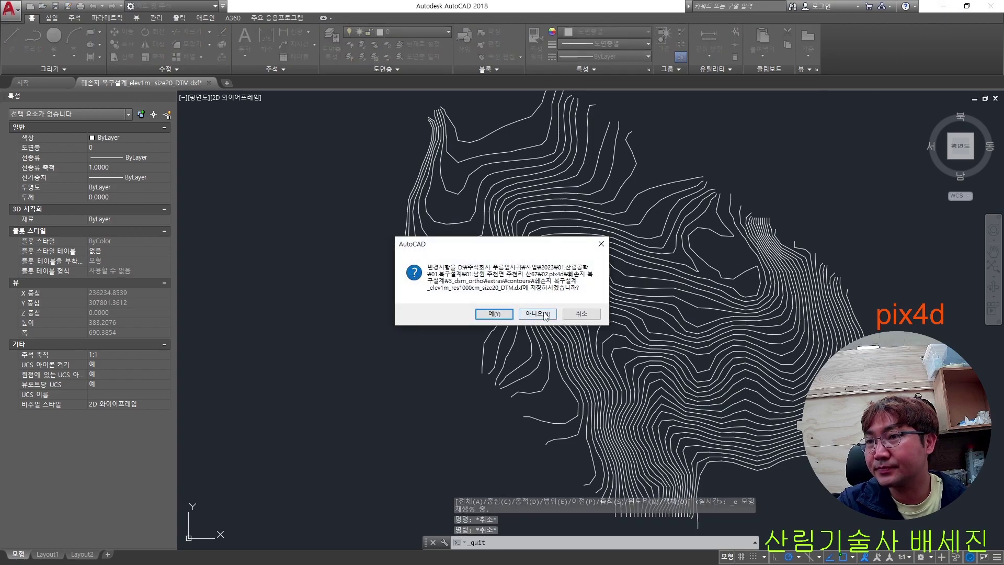
{"action": "left_click", "coordinate": [580, 313]}
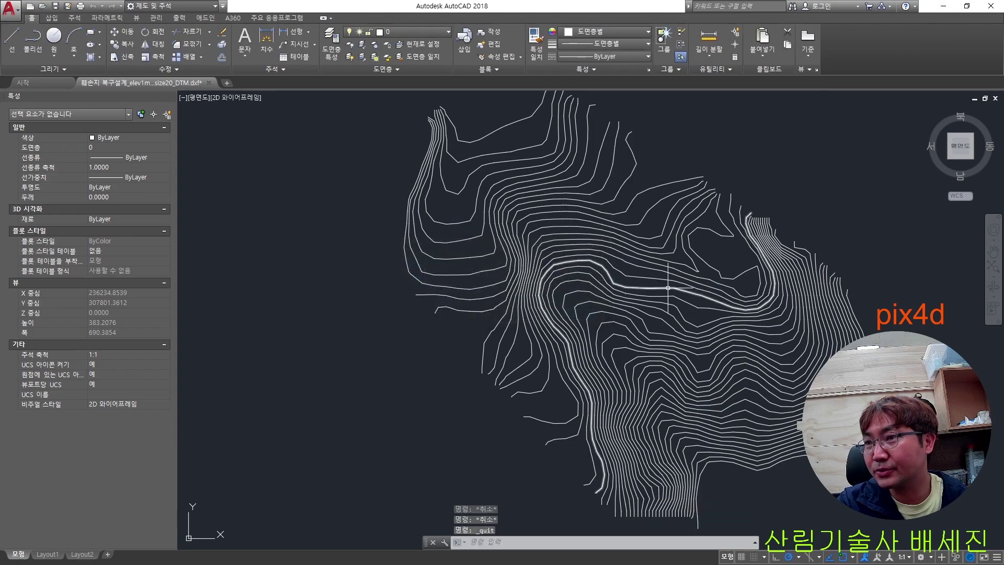
{"action": "left_click", "coordinate": [986, 5]}
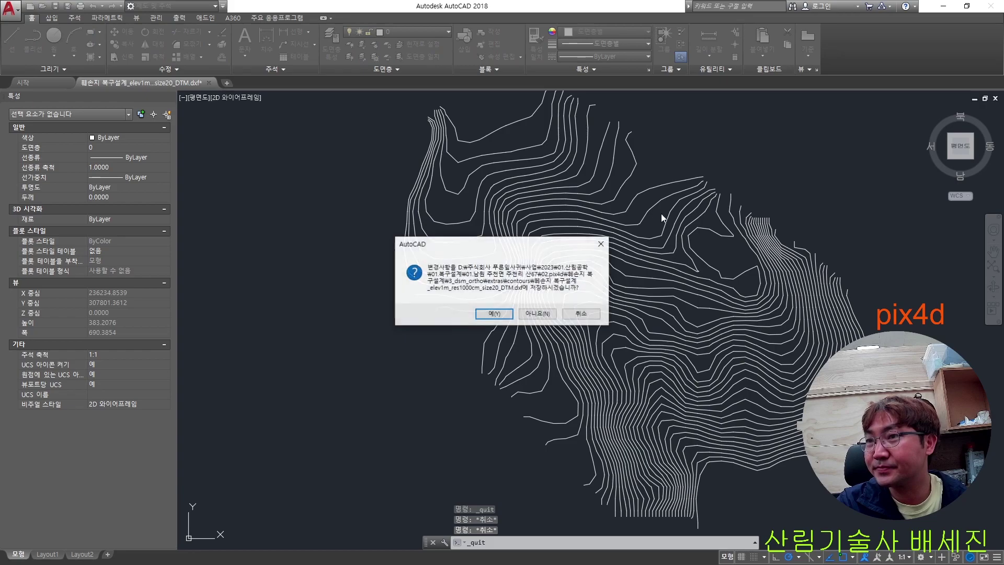
{"action": "left_click", "coordinate": [538, 313]}
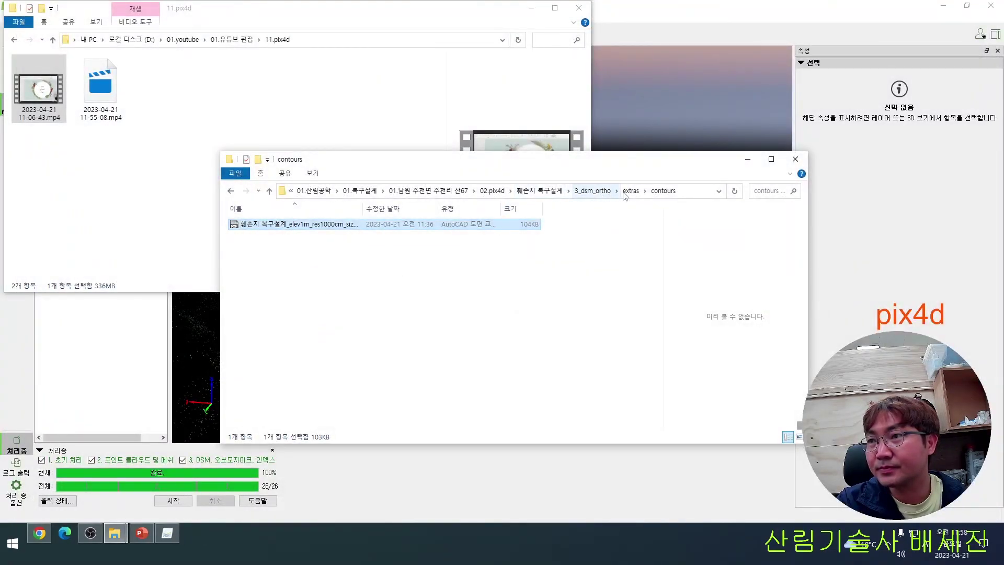
View the DTM TIF in the dtm folder of extras, close it and check the tiles subfolder.
{"action": "double_click", "coordinate": [318, 234]}
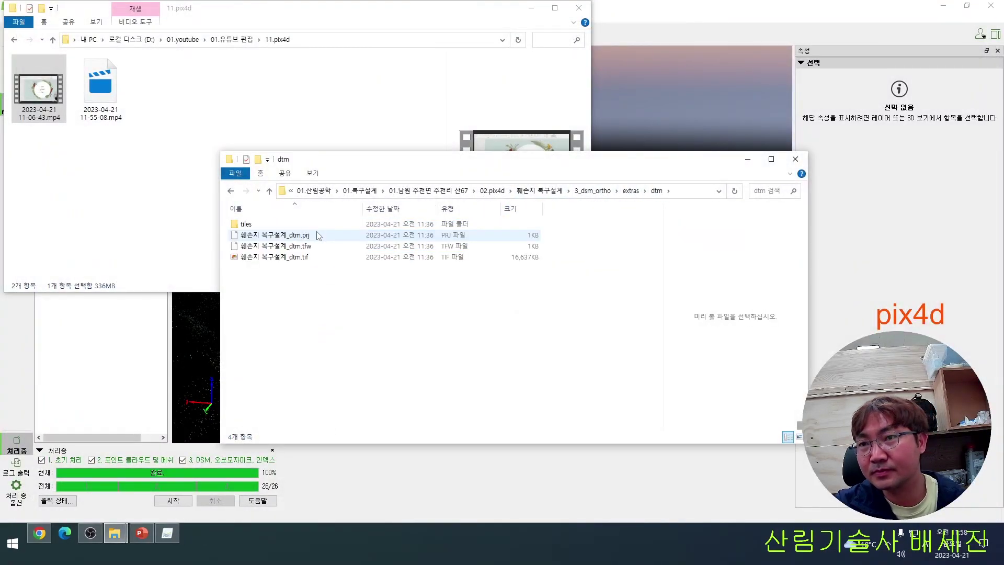
{"action": "double_click", "coordinate": [304, 258]}
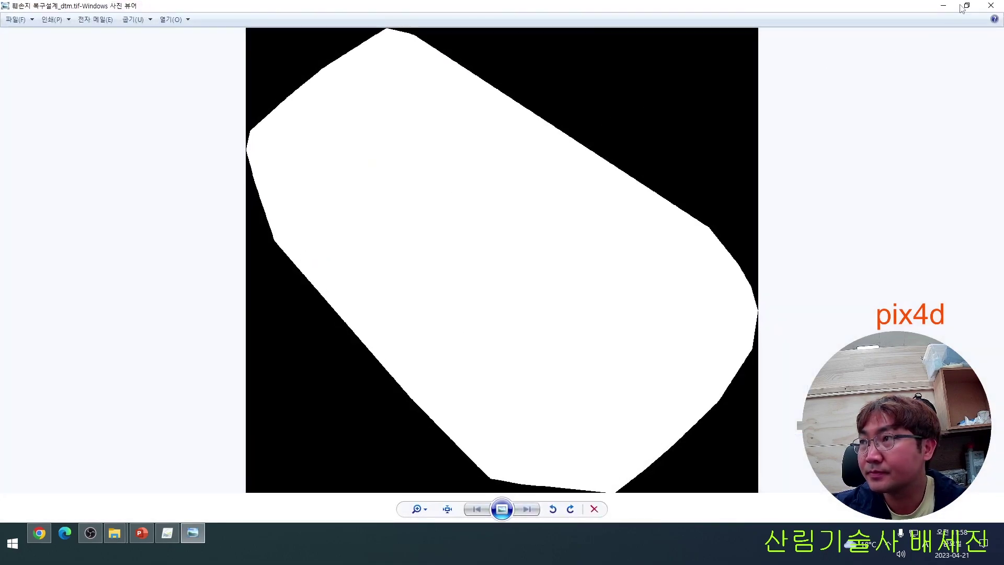
{"action": "left_click", "coordinate": [991, 5]}
{"action": "left_click", "coordinate": [300, 225]}
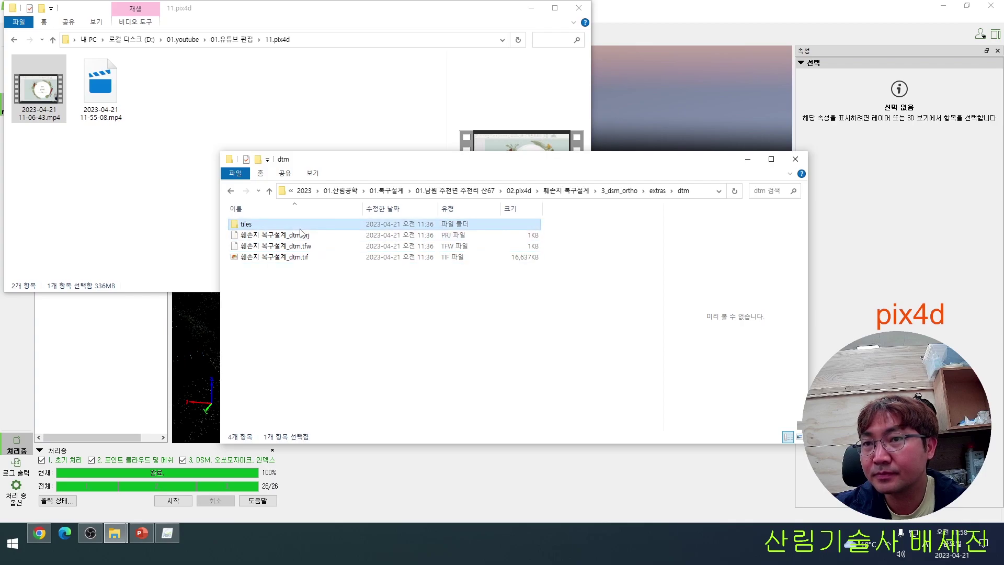
{"action": "double_click", "coordinate": [300, 225]}
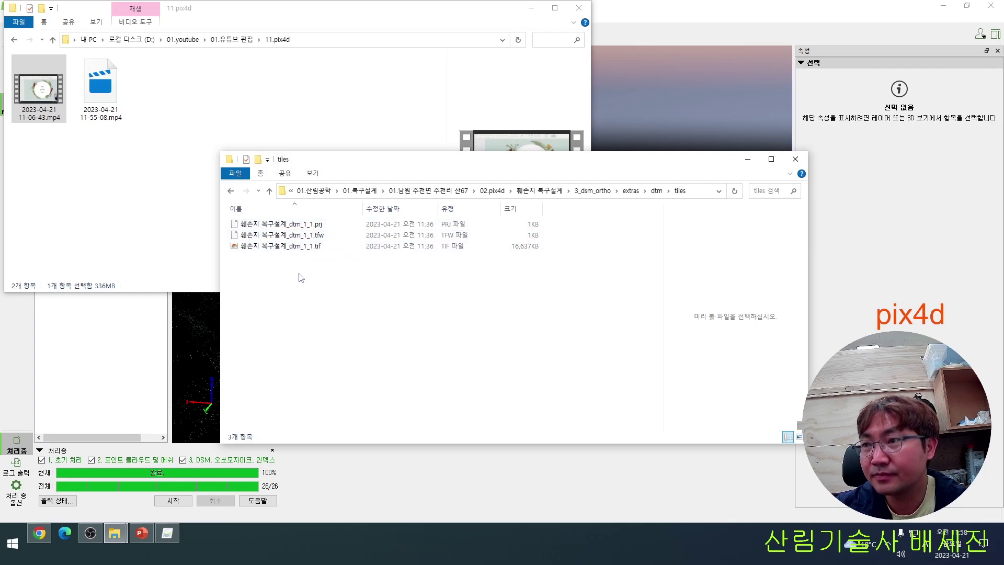
Check the project_data folder in 3_dsm_ortho, close both folder windows and view the whole tie point model with its cameras in Pix4Dmapper.
{"action": "key", "text": "BackSpace"}
{"action": "key", "text": "BackSpace"}
{"action": "key", "text": "BackSpace"}
{"action": "key", "text": "BackSpace"}
{"action": "key", "text": "BackSpace"}
{"action": "double_click", "coordinate": [289, 256]}
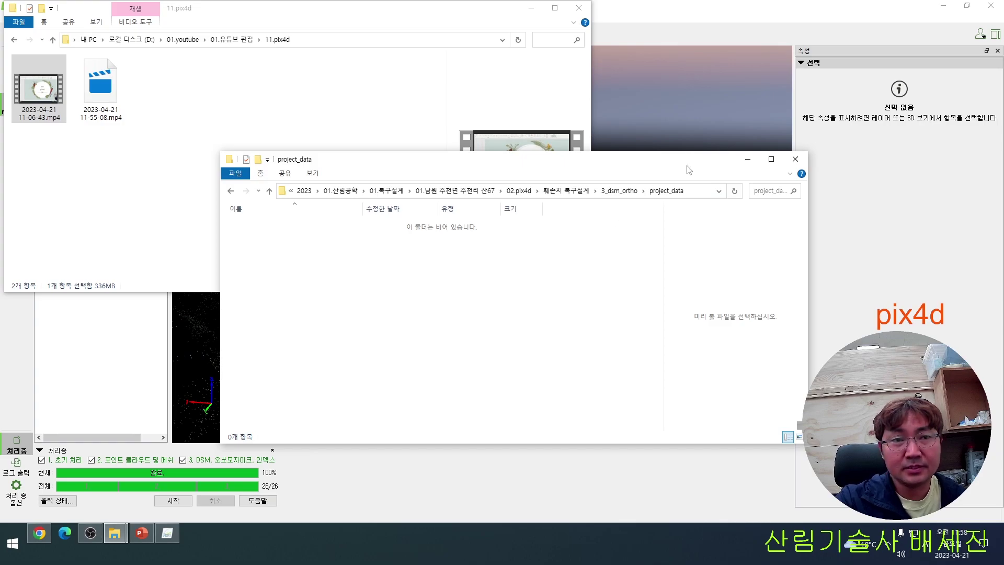
{"action": "left_click", "coordinate": [795, 159]}
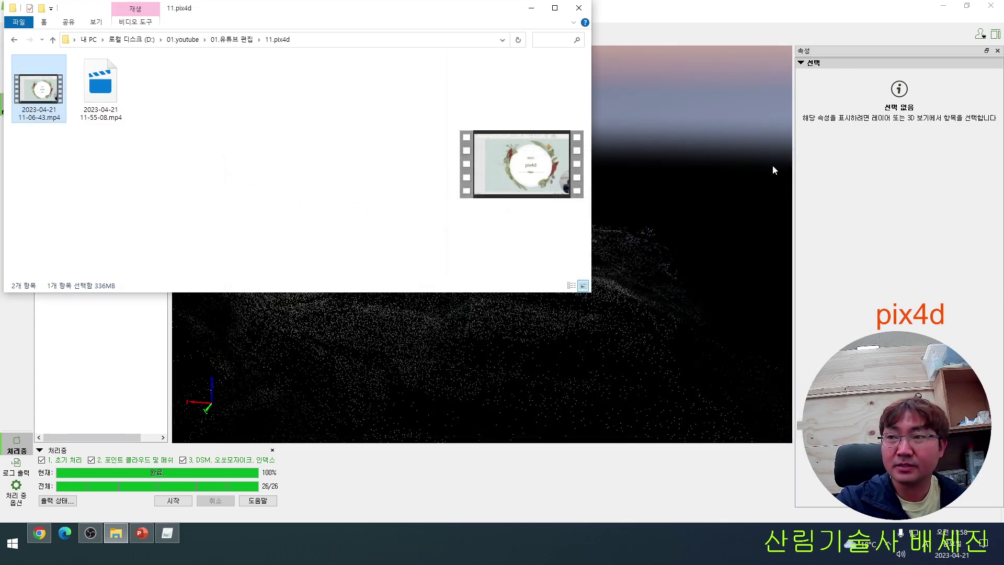
{"action": "left_click", "coordinate": [578, 8]}
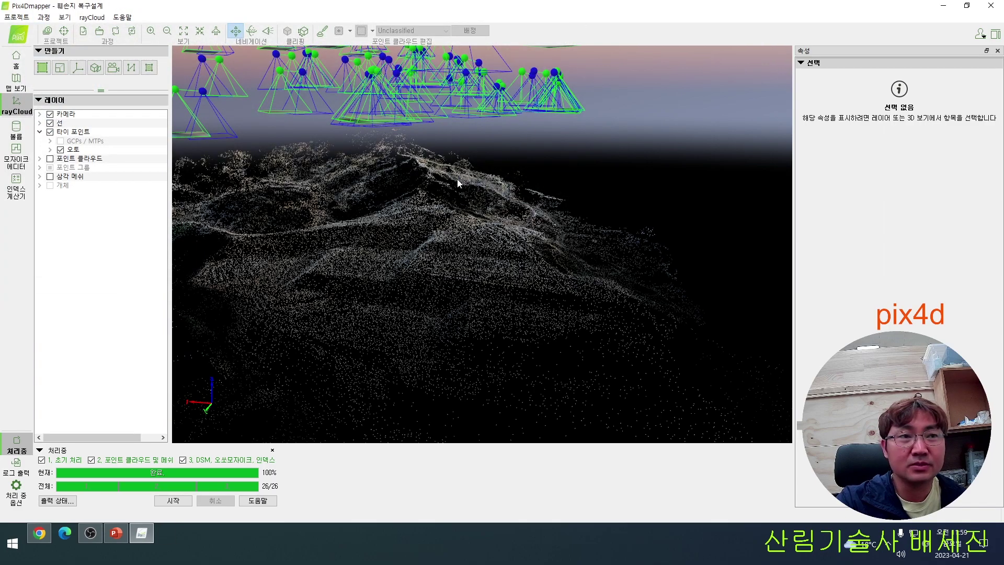
{"action": "scroll", "coordinate": [457, 181], "scroll_direction": "down", "scroll_amount": 5}
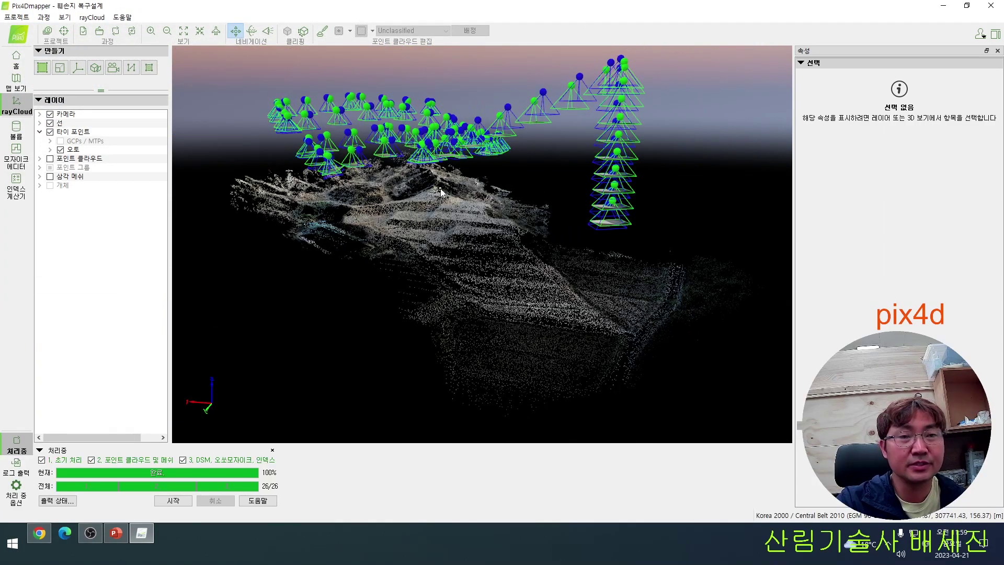